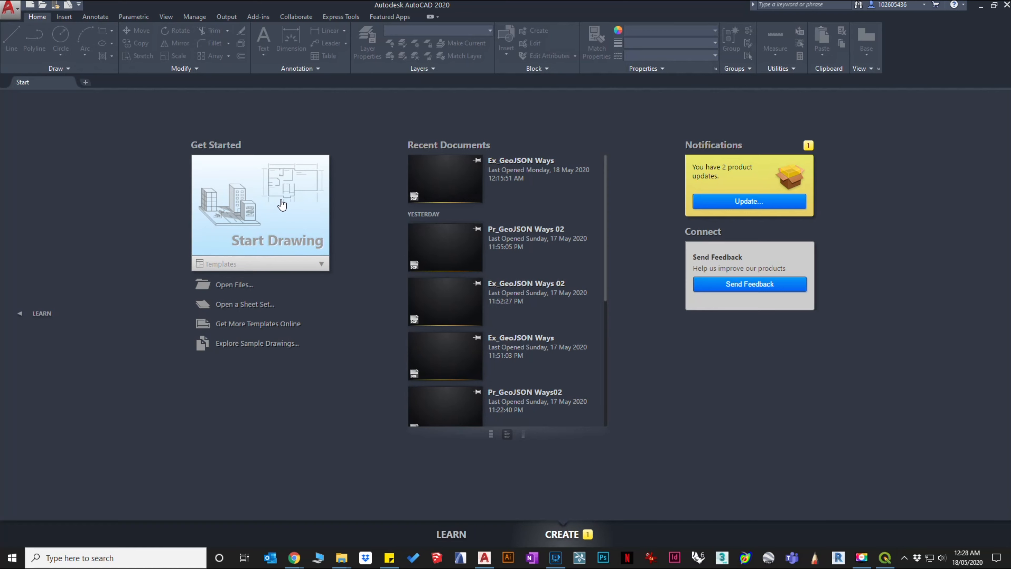
# Start a new drawing and erase all of the template's sample geometry and notes
pyautogui.click(283, 205)
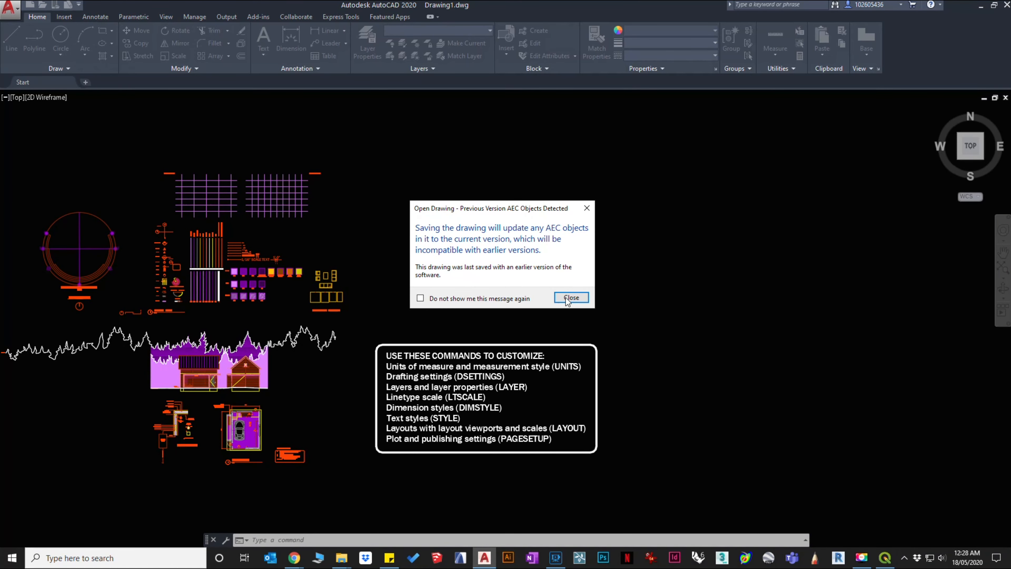
pyautogui.click(571, 298)
pyautogui.scroll(-5, 575, 309)
pyautogui.click(628, 382)
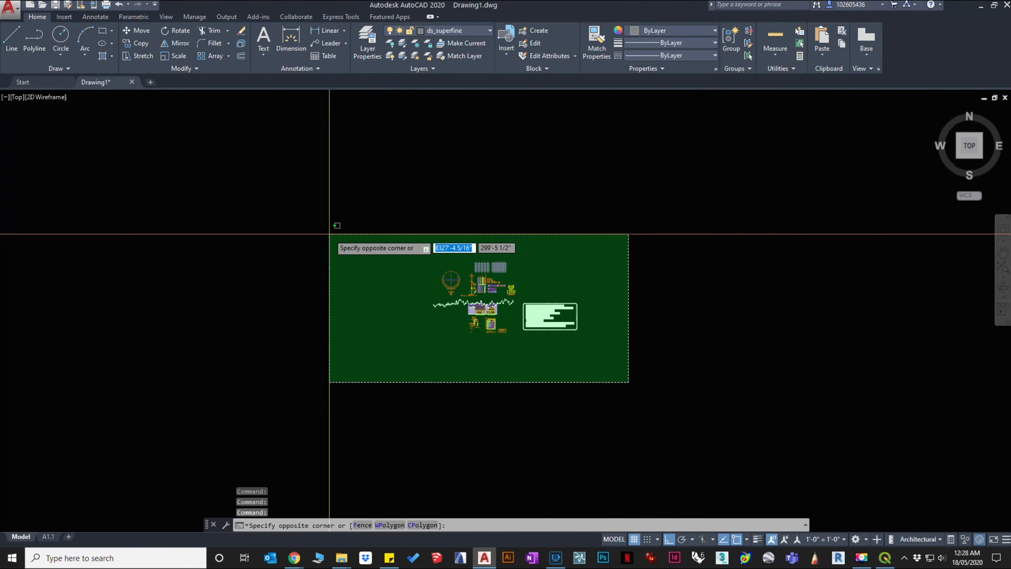
pyautogui.click(340, 235)
pyautogui.press('Delete')
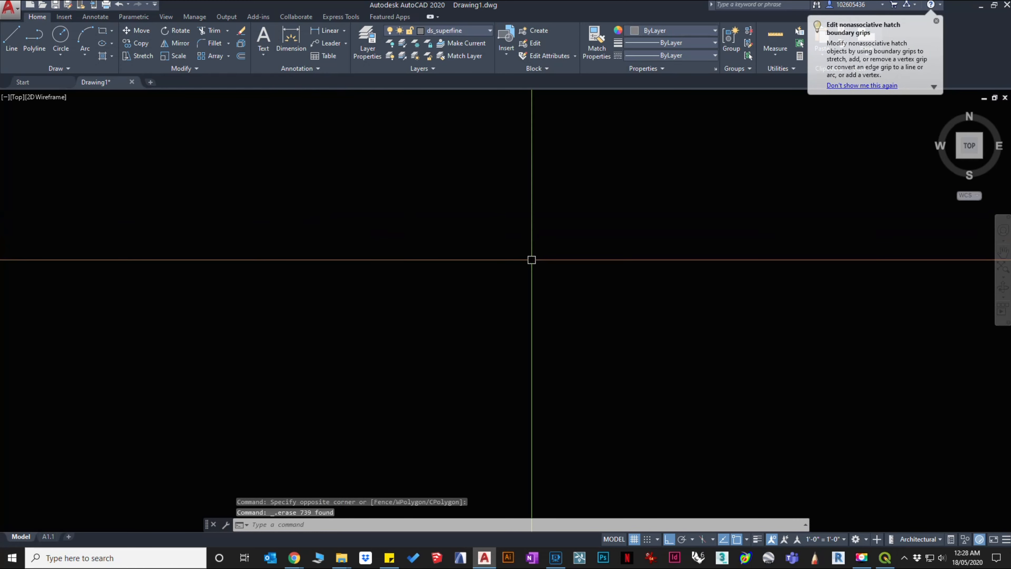
pyautogui.scroll(-5, 531, 259)
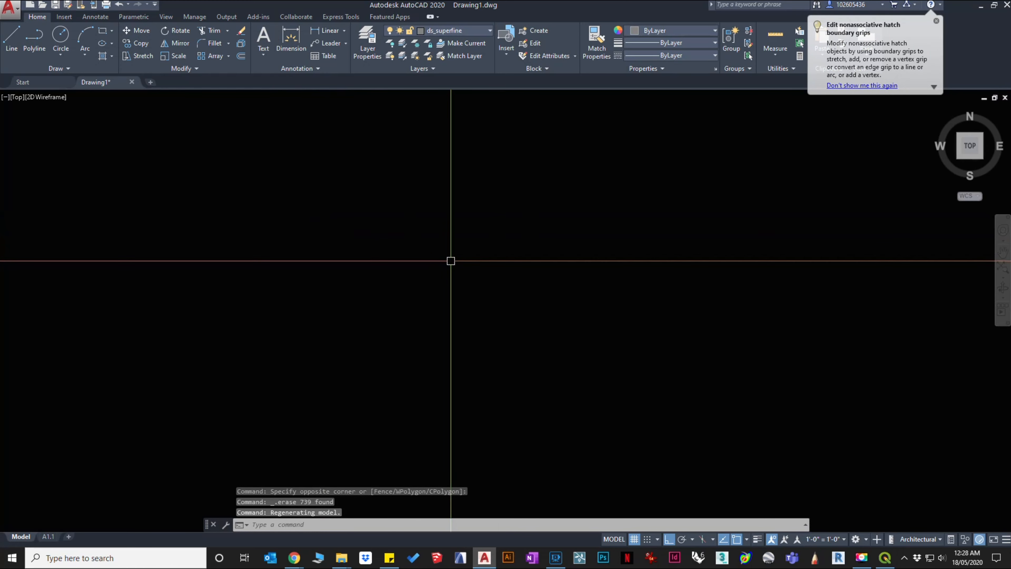
# Open the DXF file Ex_Street Network from the 05 folder
pyautogui.click(15, 17)
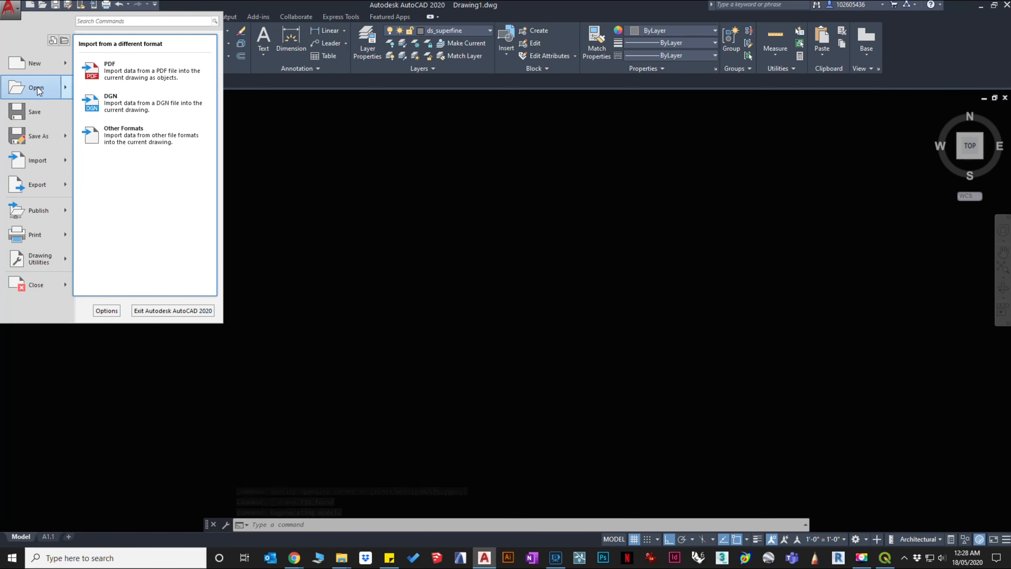
pyautogui.click(37, 87)
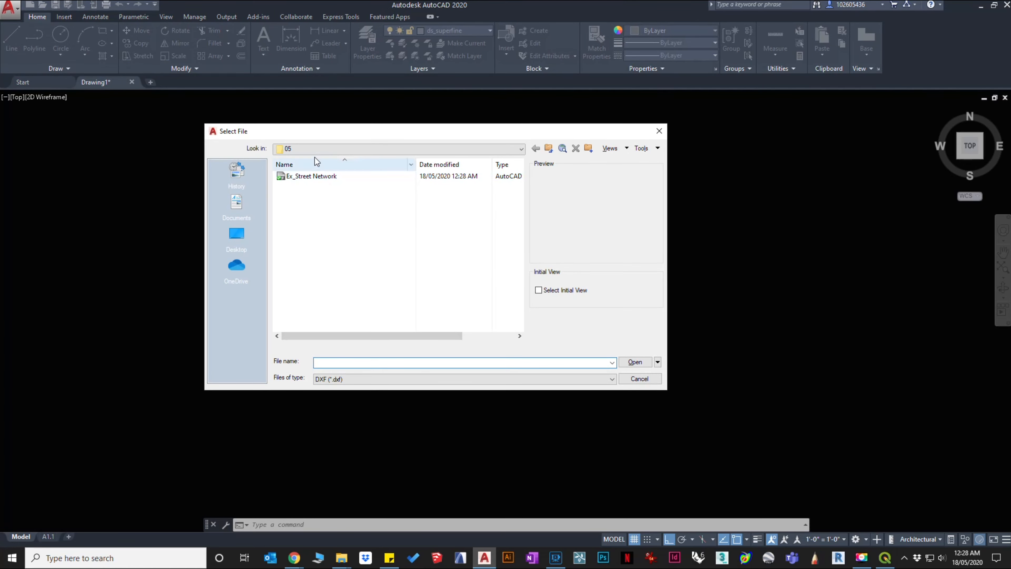
pyautogui.click(318, 150)
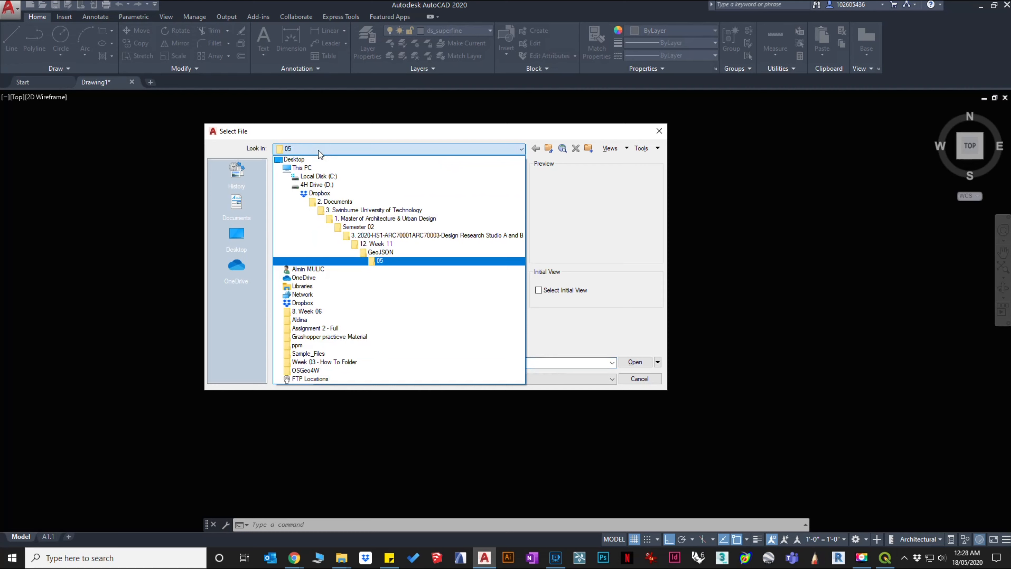
pyautogui.click(378, 261)
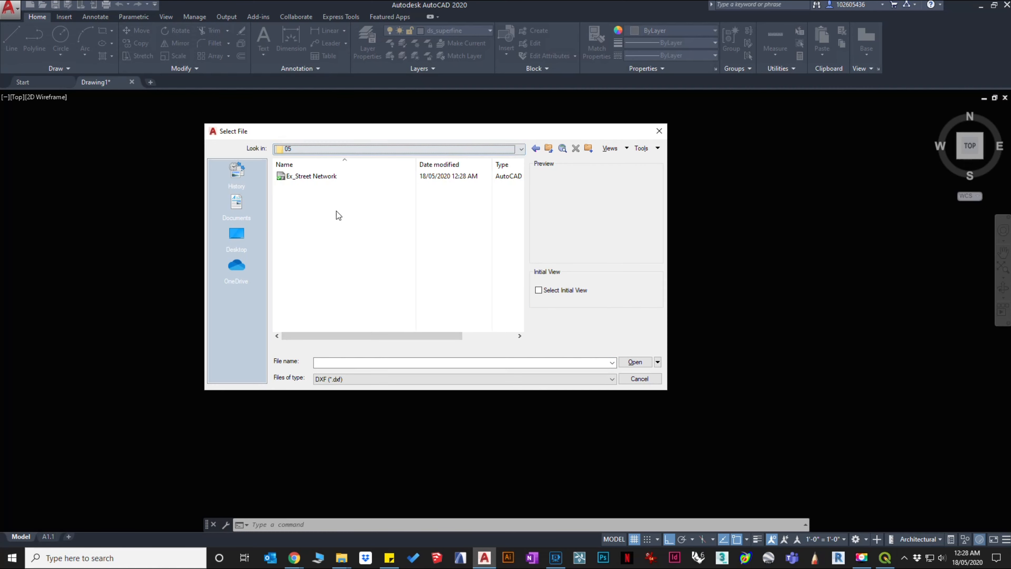
pyautogui.click(327, 178)
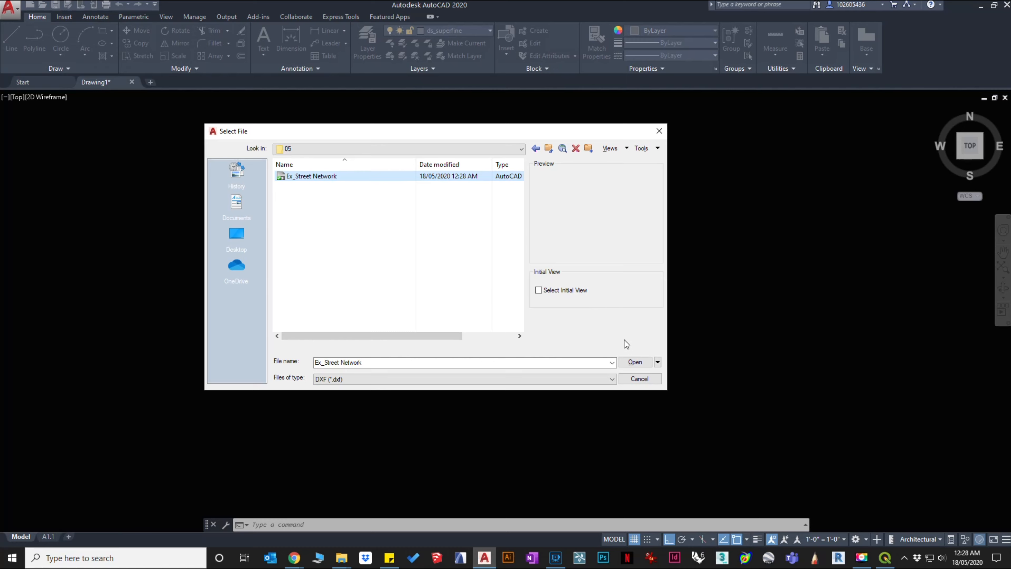
pyautogui.click(634, 362)
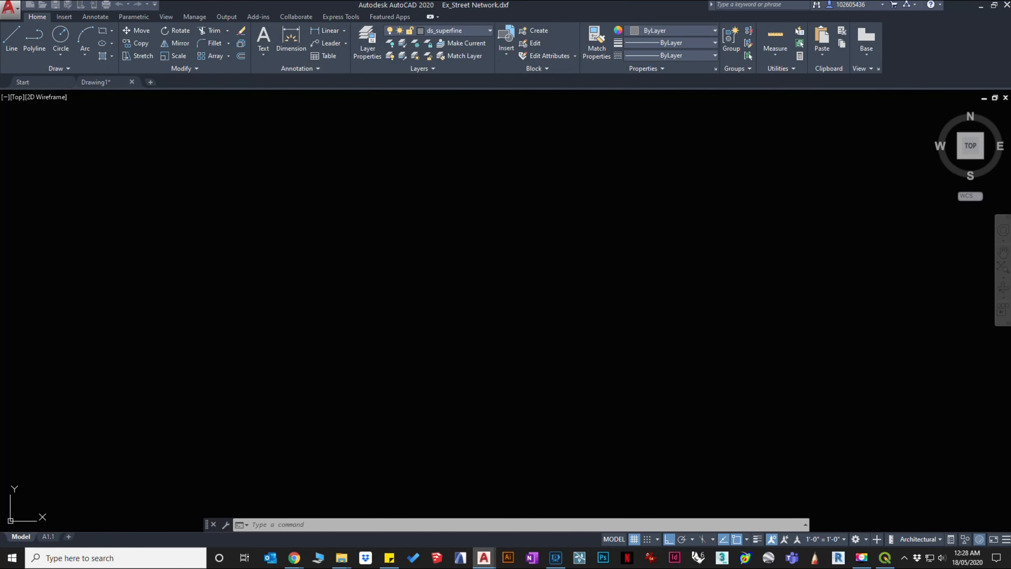
pyautogui.click(721, 410)
pyautogui.click(408, 196)
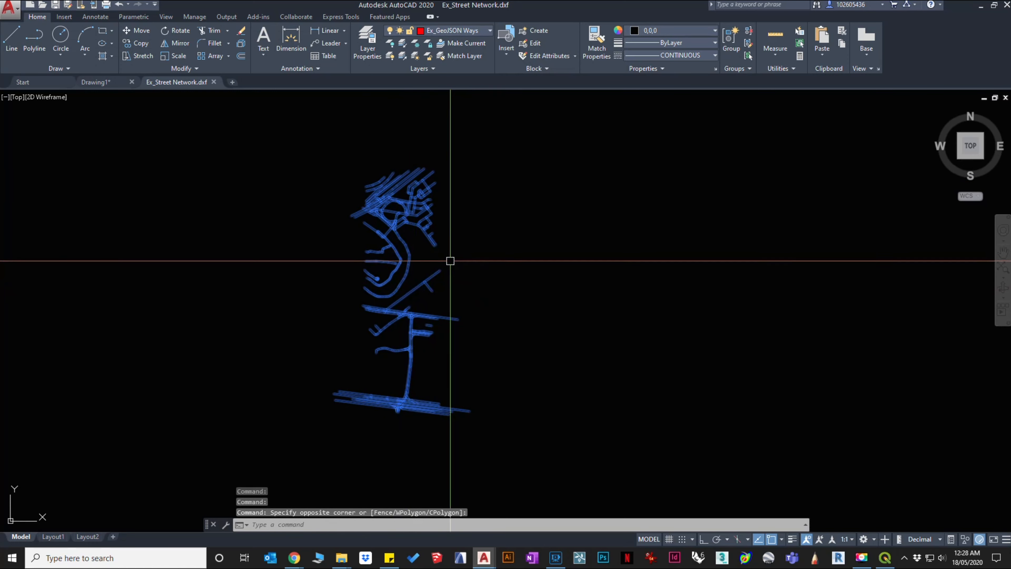
pyautogui.press('Delete')
pyautogui.press('Escape')
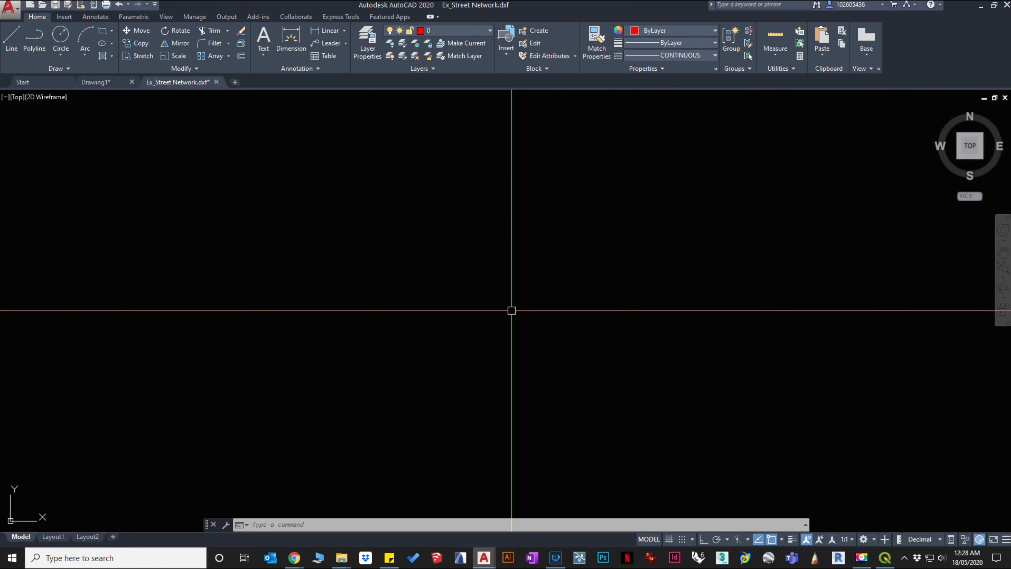
# Change the colour of the entire street network to Green
pyautogui.hotkey('ctrl', 'a')
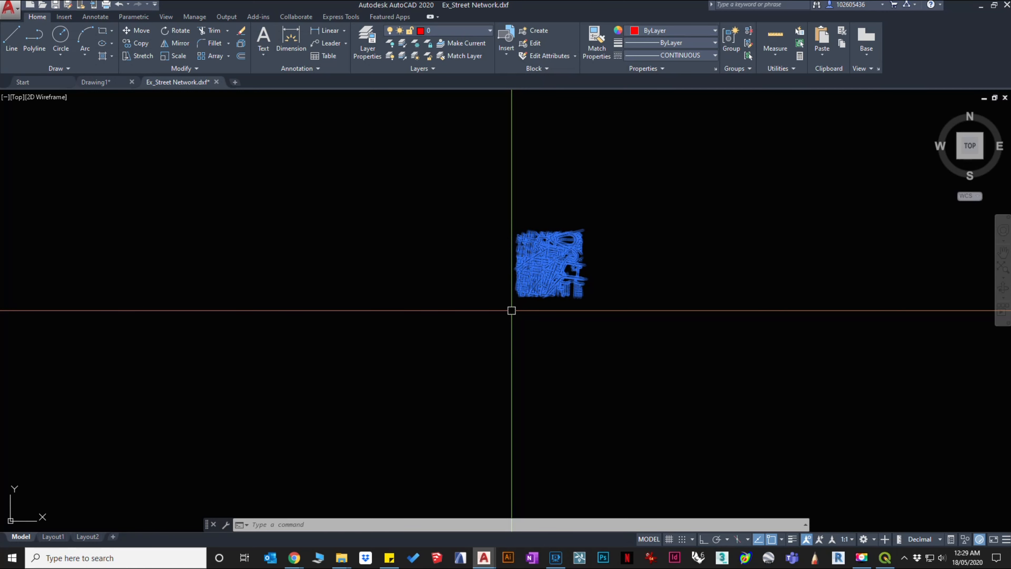
pyautogui.click(657, 29)
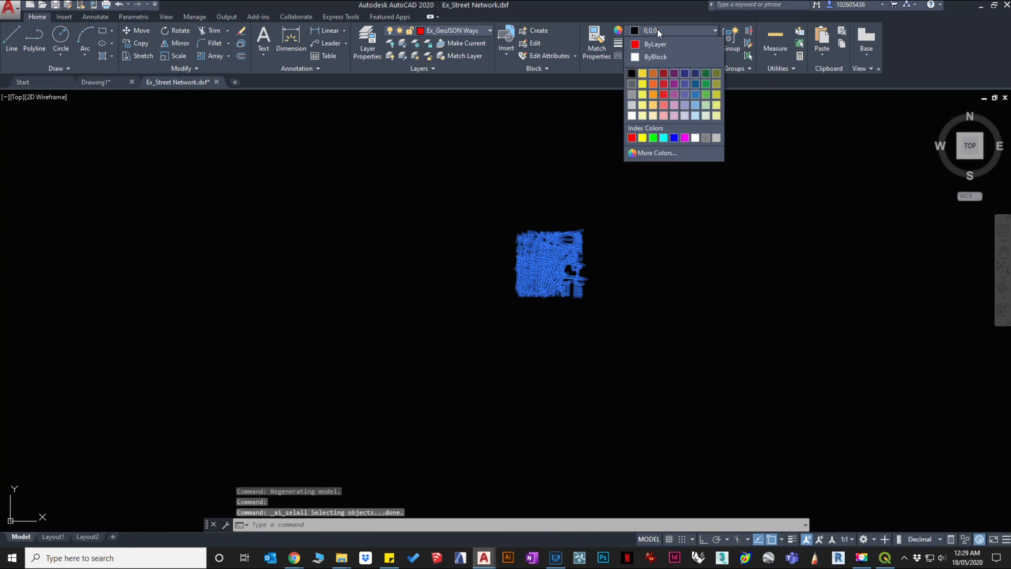
pyautogui.click(653, 141)
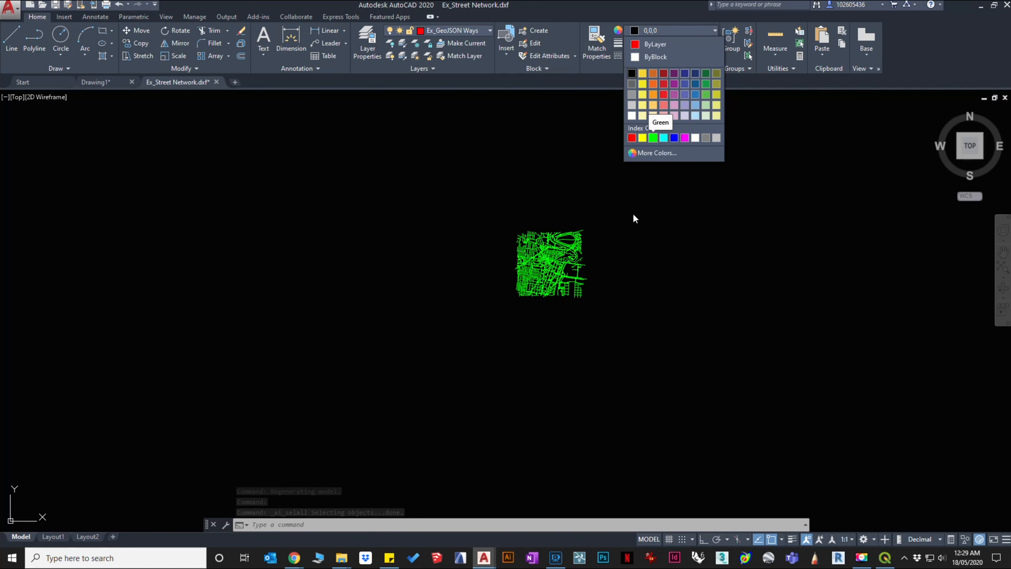
pyautogui.click(609, 331)
pyautogui.press('Escape')
pyautogui.scroll(4, 571, 278)
pyautogui.scroll(-2, 557, 295)
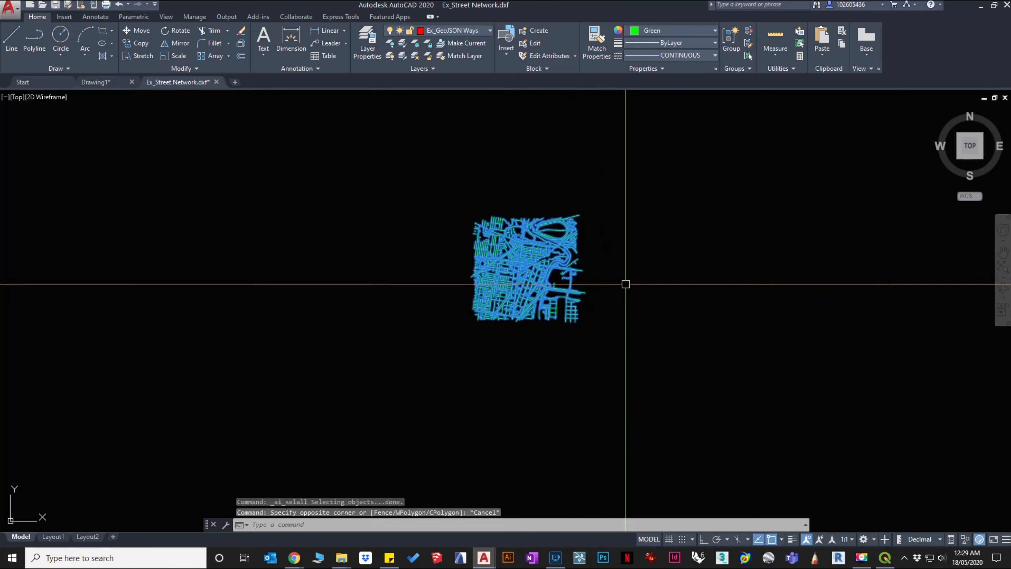
pyautogui.press('Escape')
# Draw a line extending the north–south street in the grid's western block northward across the next street to the main road
pyautogui.scroll(2, 543, 258)
pyautogui.scroll(4, 543, 258)
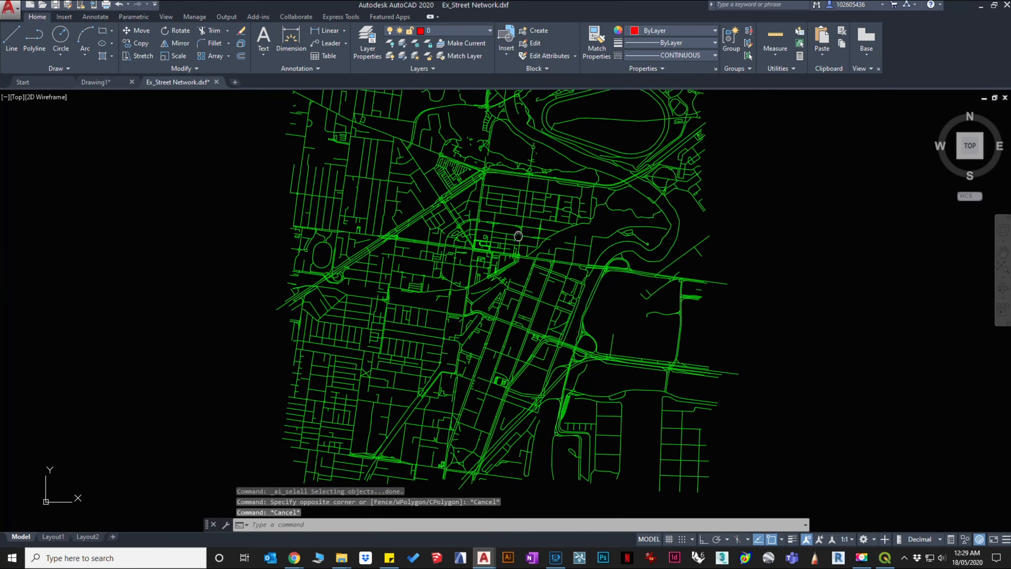
pyautogui.moveTo(545, 201); pyautogui.dragTo(539, 226)
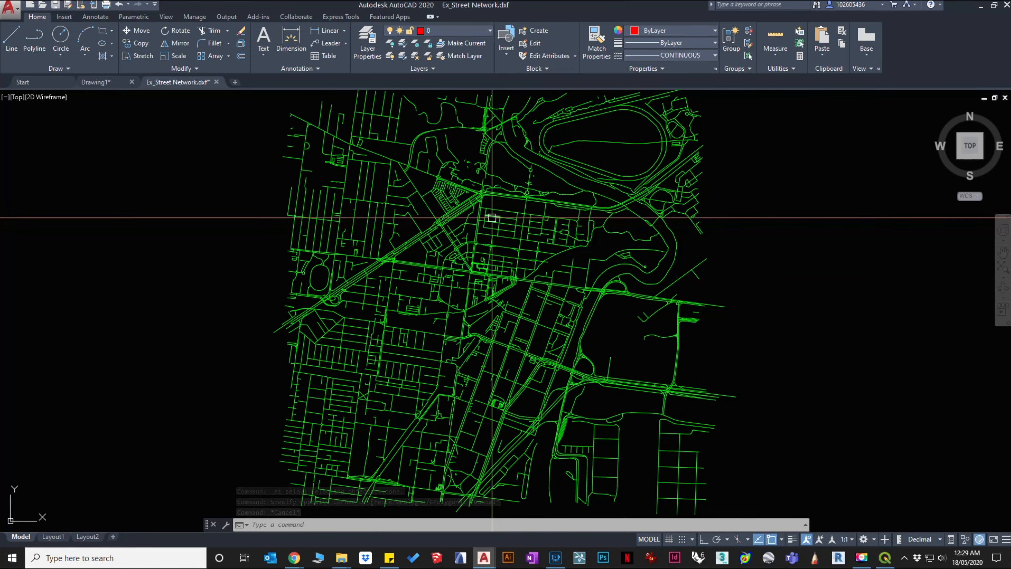
pyautogui.write('l')
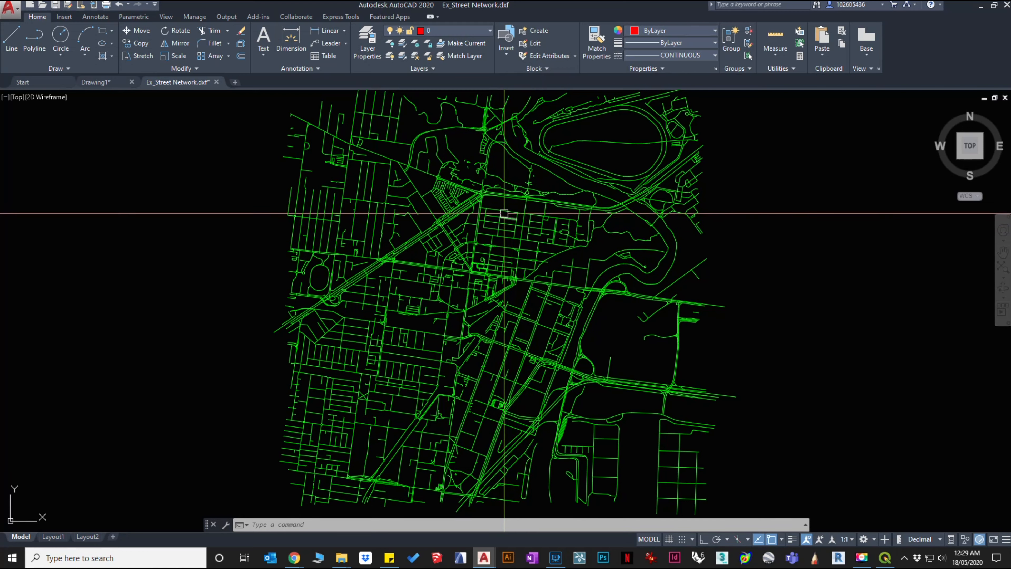
pyautogui.press('Return')
pyautogui.scroll(3, 503, 209)
pyautogui.scroll(-3, 505, 271)
pyautogui.scroll(7, 506, 278)
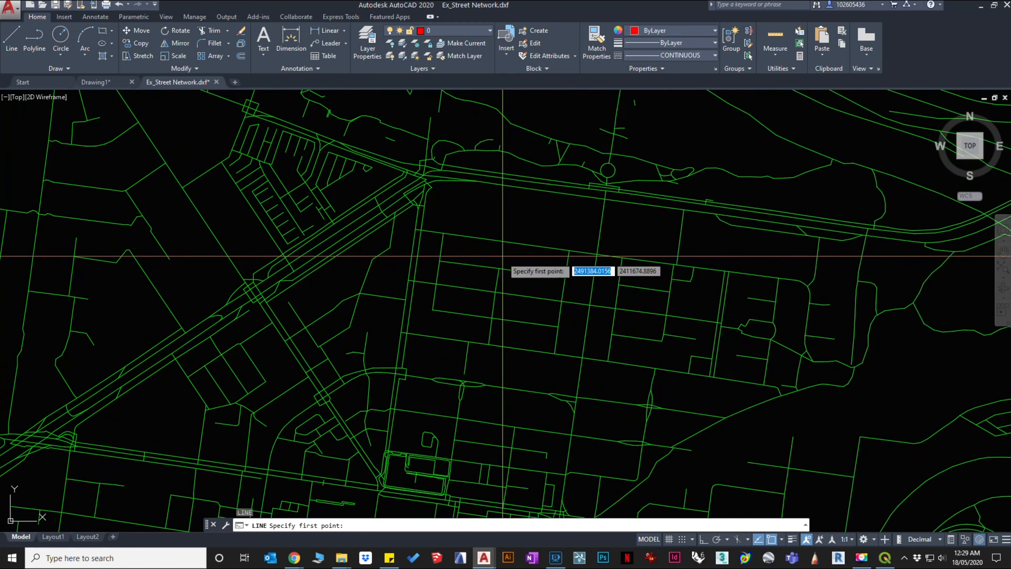
pyautogui.click(497, 275)
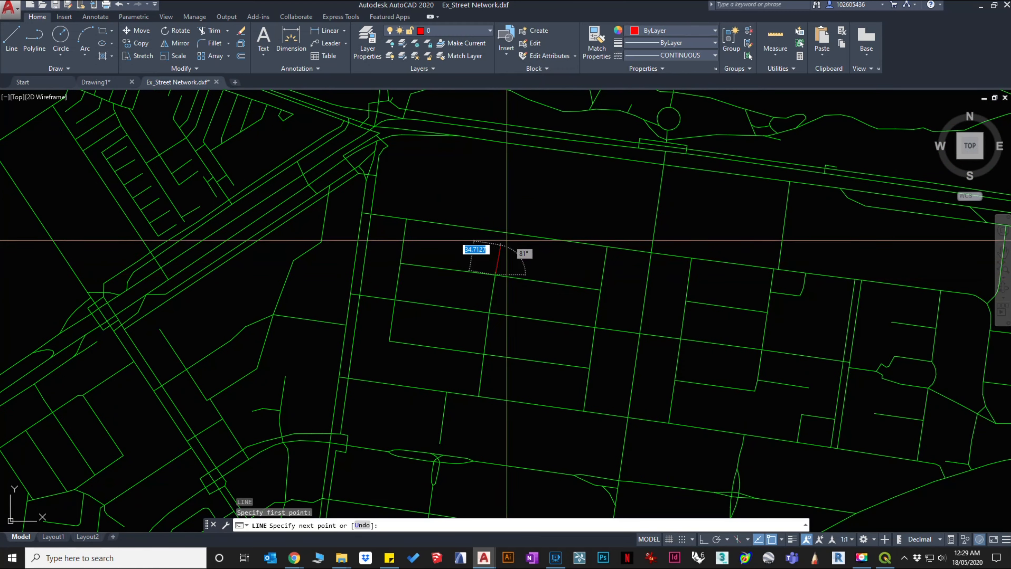
pyautogui.click(511, 144)
pyautogui.press('Escape')
# Draw a line from the northern end of the next north–south street to the east up to the main road
pyautogui.moveTo(657, 228); pyautogui.dragTo(466, 201)
pyautogui.scroll(-2, 477, 207)
pyautogui.scroll(4, 524, 224)
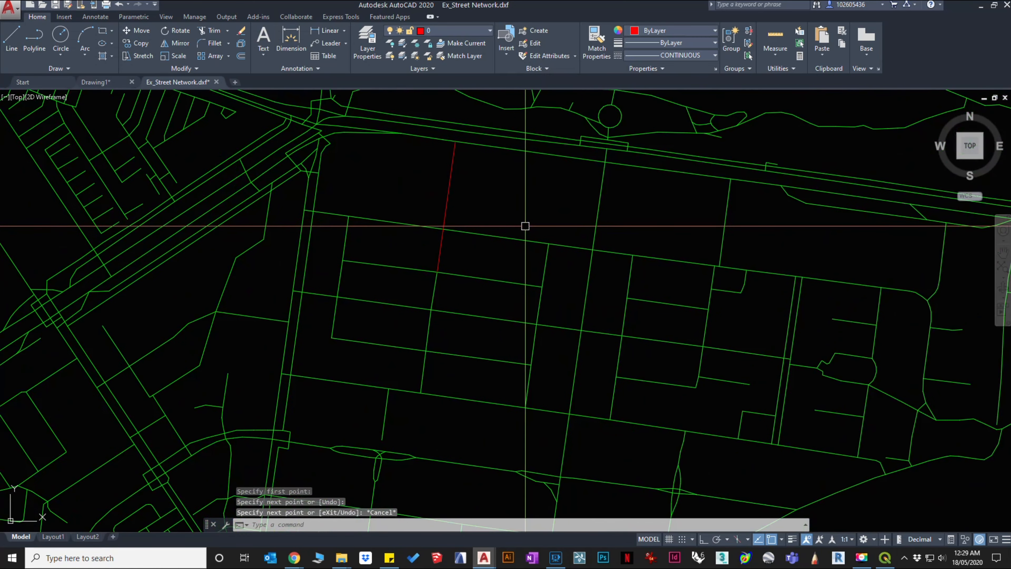
pyautogui.write('l')
pyautogui.press('Return')
pyautogui.click(550, 243)
pyautogui.click(564, 175)
pyautogui.press('Return')
# Draw a third connecting line to the main road from the street just east of the existing through street
pyautogui.press('Return')
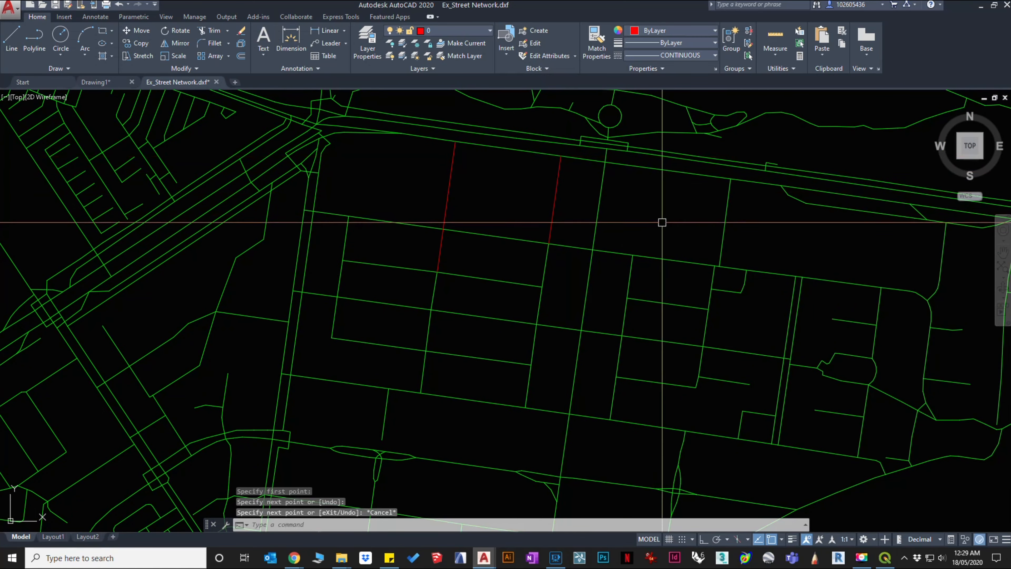
pyautogui.moveTo(637, 235); pyautogui.dragTo(494, 254)
pyautogui.click(477, 274)
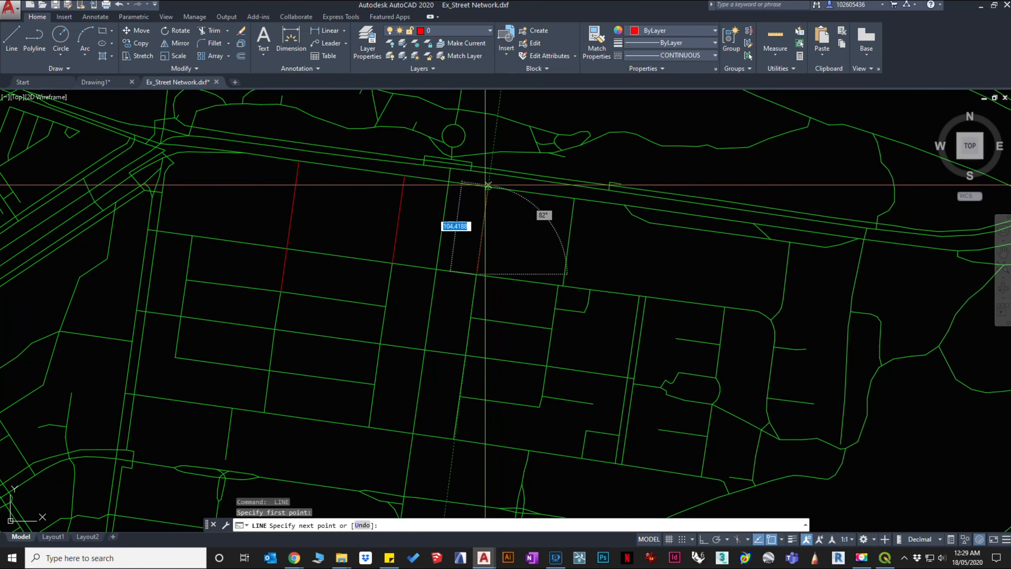
pyautogui.click(489, 187)
pyautogui.press('Escape')
pyautogui.scroll(-2, 502, 215)
pyautogui.scroll(1, 510, 223)
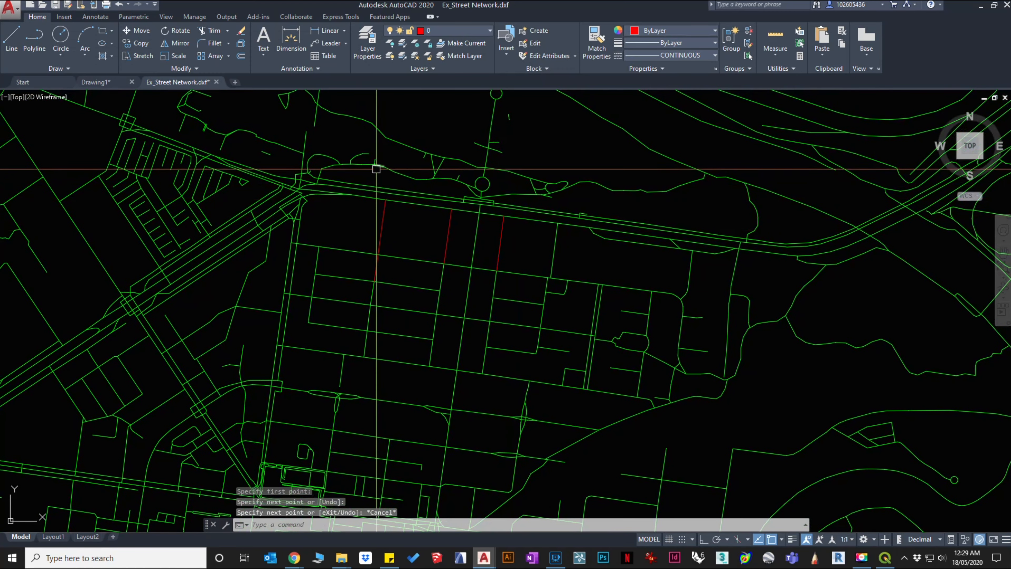
# Draw a line continuing the westernmost red connector across the main road to the winding path north of it
pyautogui.scroll(3, 394, 223)
pyautogui.write('l')
pyautogui.press('Return')
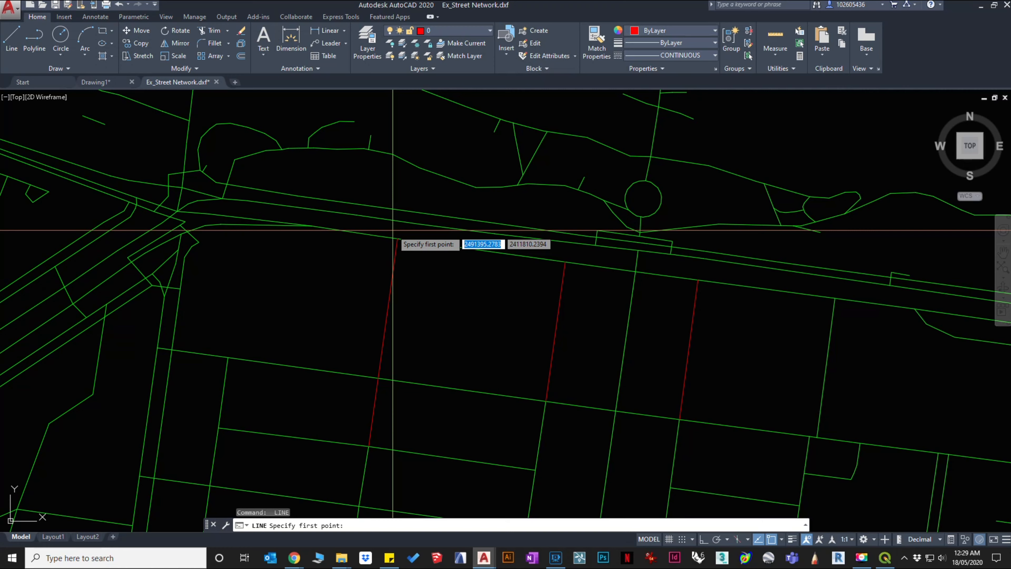
pyautogui.click(398, 238)
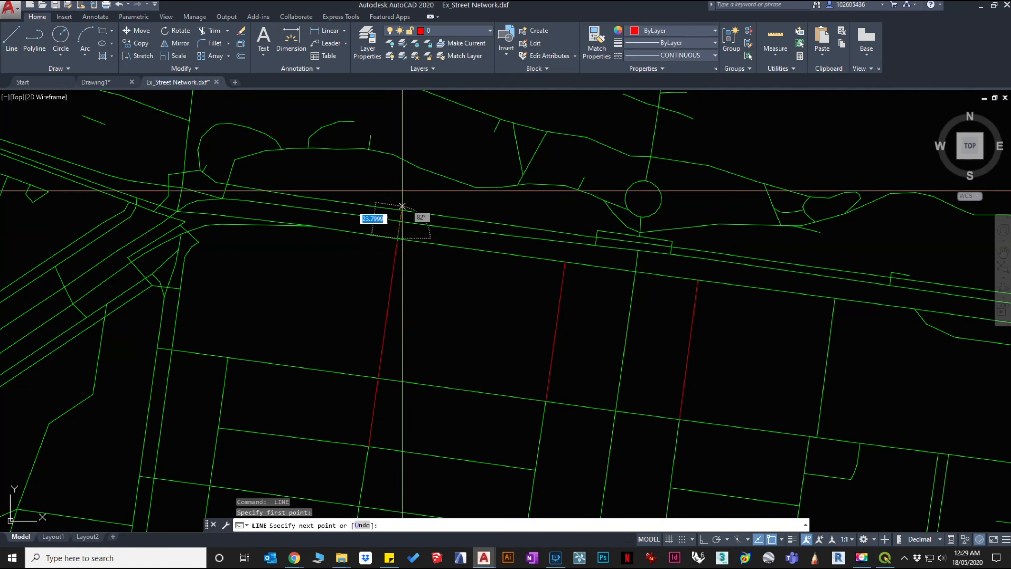
pyautogui.click(410, 161)
pyautogui.press('Return')
# Draw a line across the main road from the existing street east of the red connectors to the loose end of the northern path
pyautogui.press('Return')
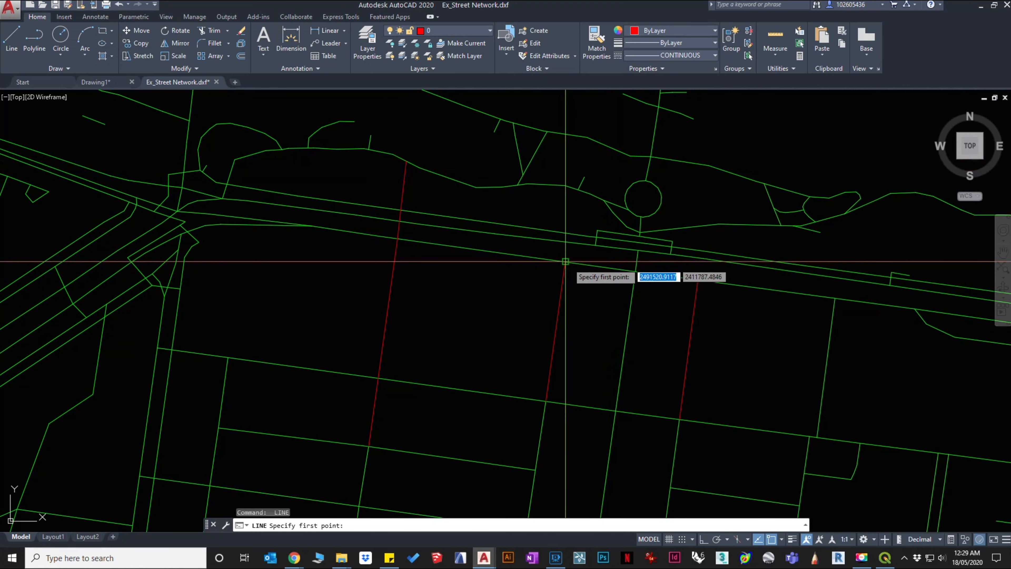
pyautogui.moveTo(734, 282); pyautogui.dragTo(413, 233)
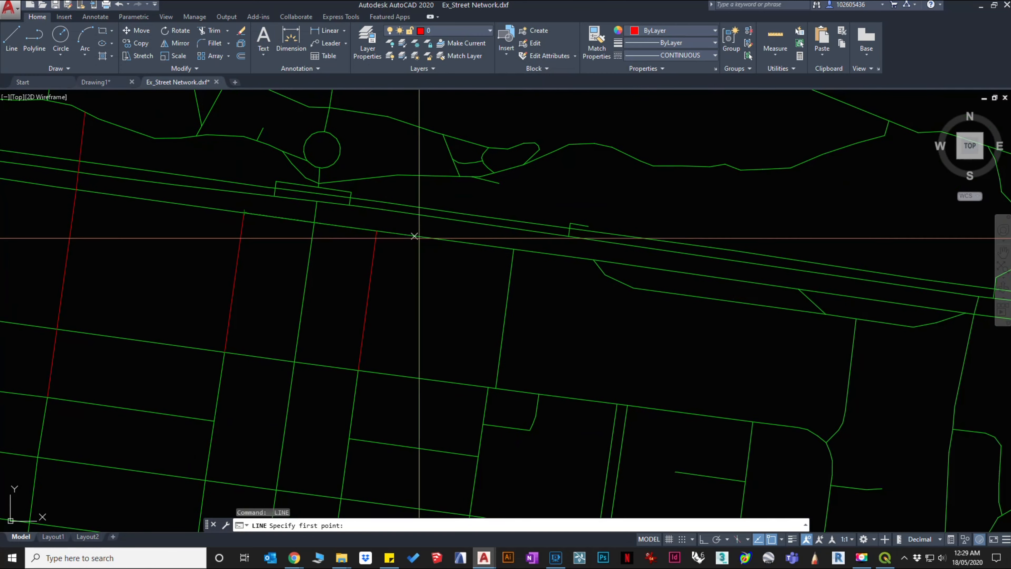
pyautogui.click(514, 249)
pyautogui.click(501, 217)
pyautogui.press('Escape')
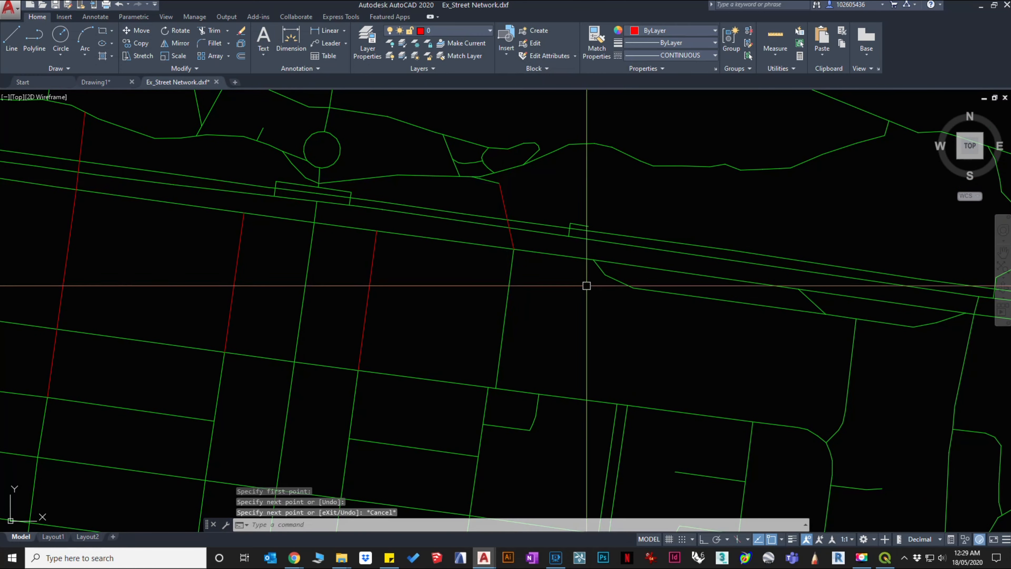
# Draw two lines joining the pair of dead-end streets at the grid's eastern edge to the long north–south path beside them
pyautogui.scroll(-3, 523, 216)
pyautogui.scroll(5, 581, 261)
pyautogui.press('Return')
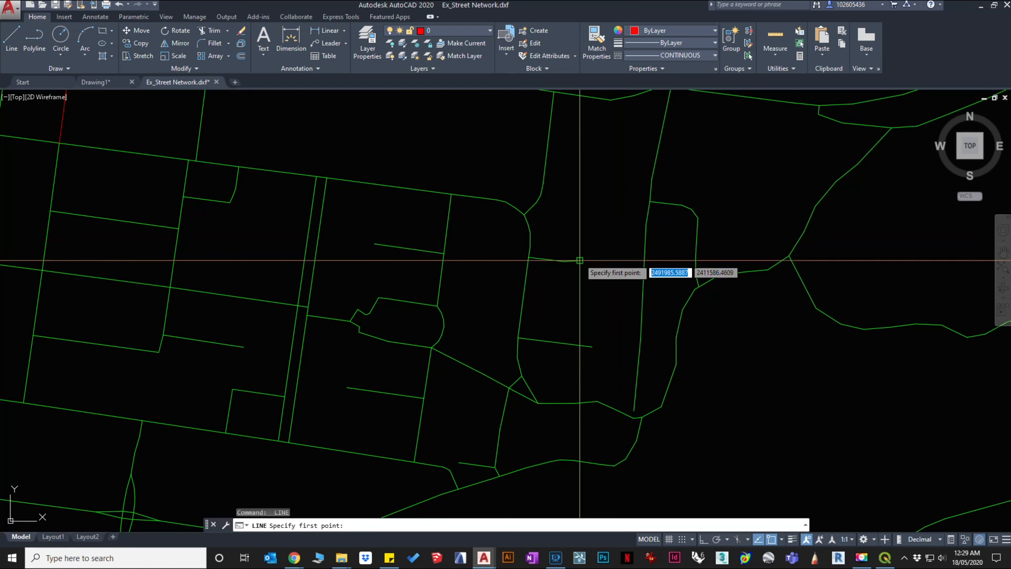
pyautogui.click(579, 260)
pyautogui.click(644, 262)
pyautogui.press('Return')
pyautogui.press('Return')
pyautogui.click(592, 346)
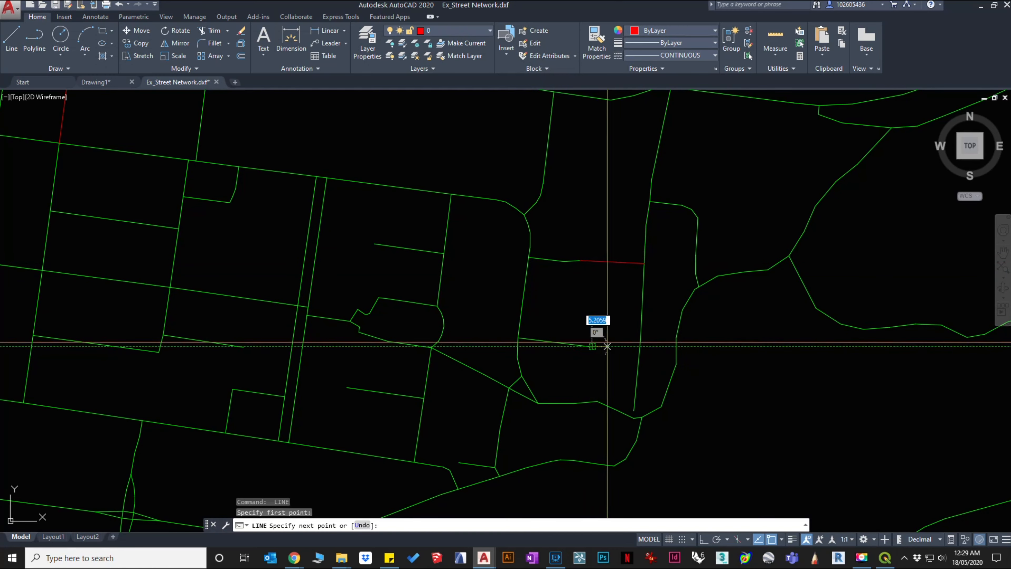
pyautogui.click(639, 351)
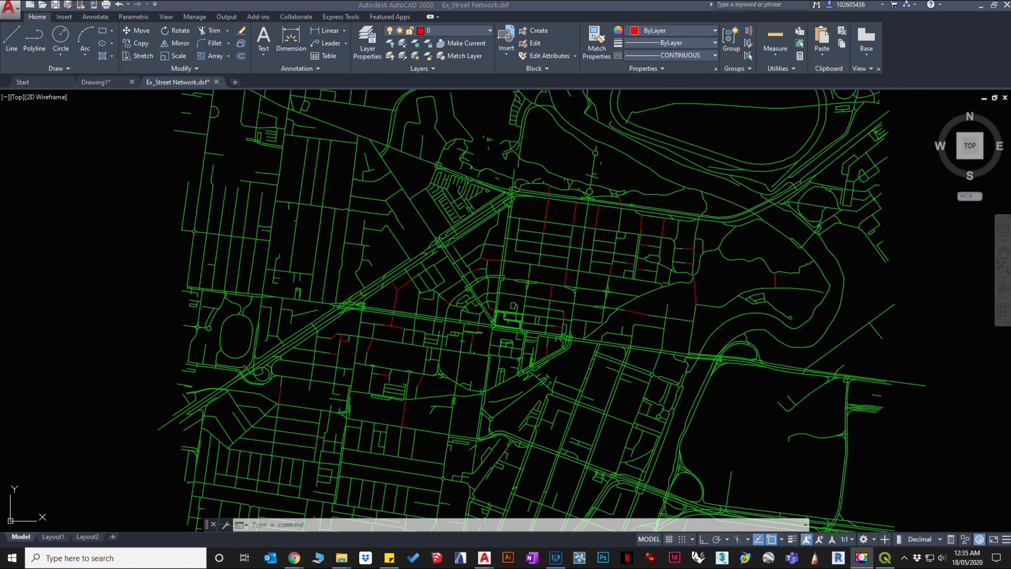
pyautogui.click(675, 340)
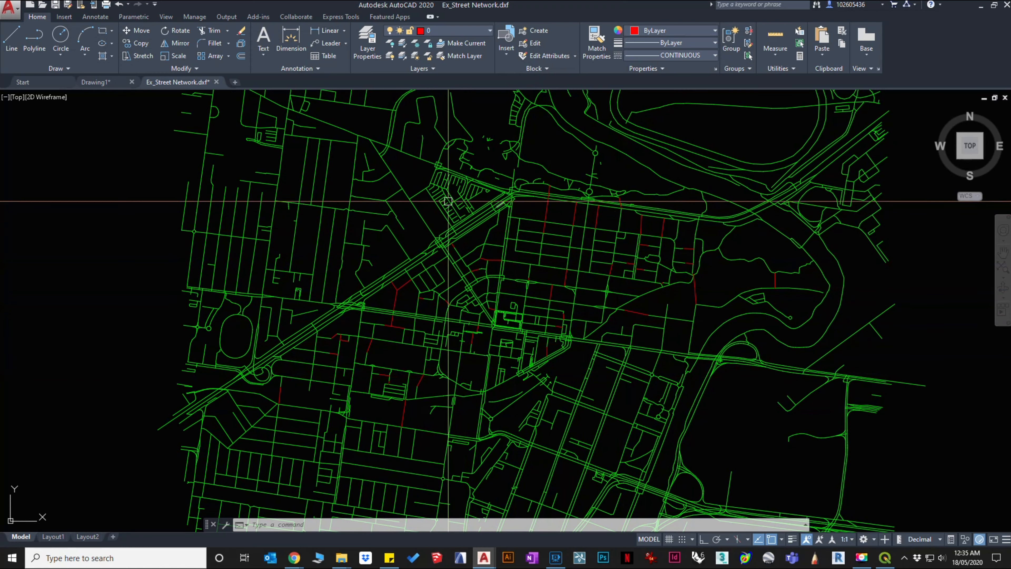
pyautogui.scroll(2, 399, 312)
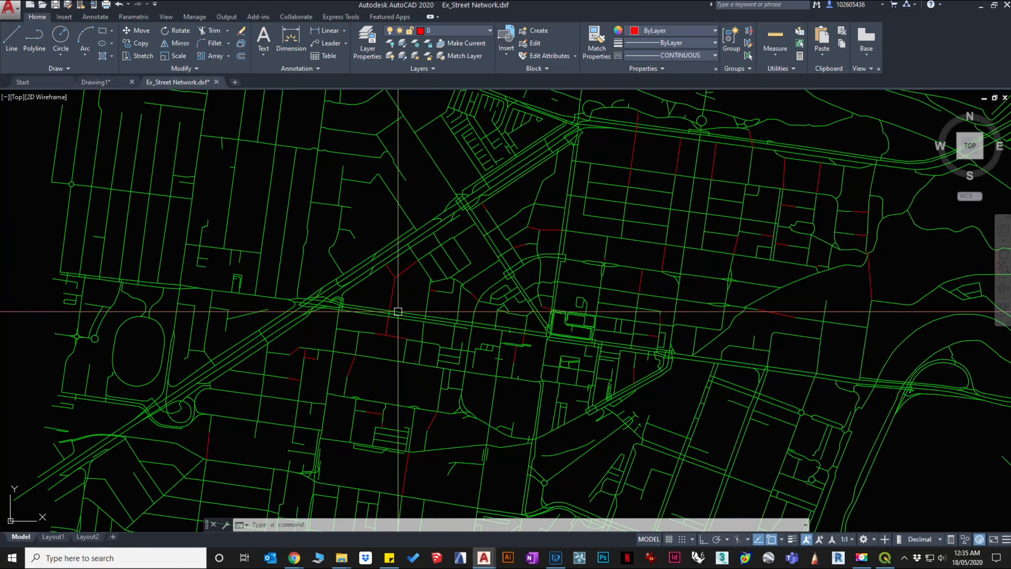
# Save the drawing as a separate AutoCAD 2013/LT2013 DXF file named Pr_Street Network.dxf in folder 05
pyautogui.scroll(-2, 398, 311)
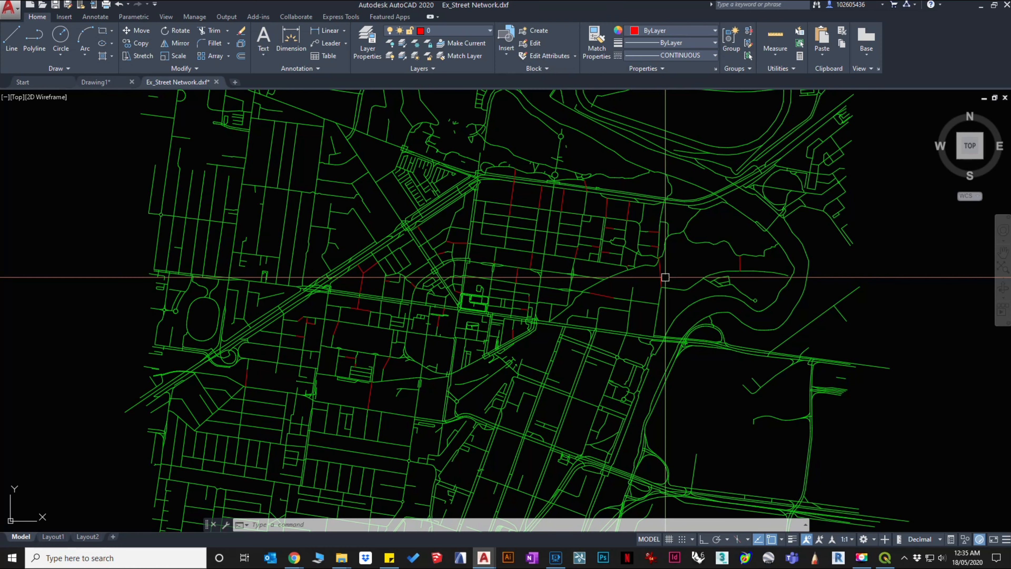
pyautogui.scroll(-5, 665, 278)
pyautogui.scroll(4, 598, 233)
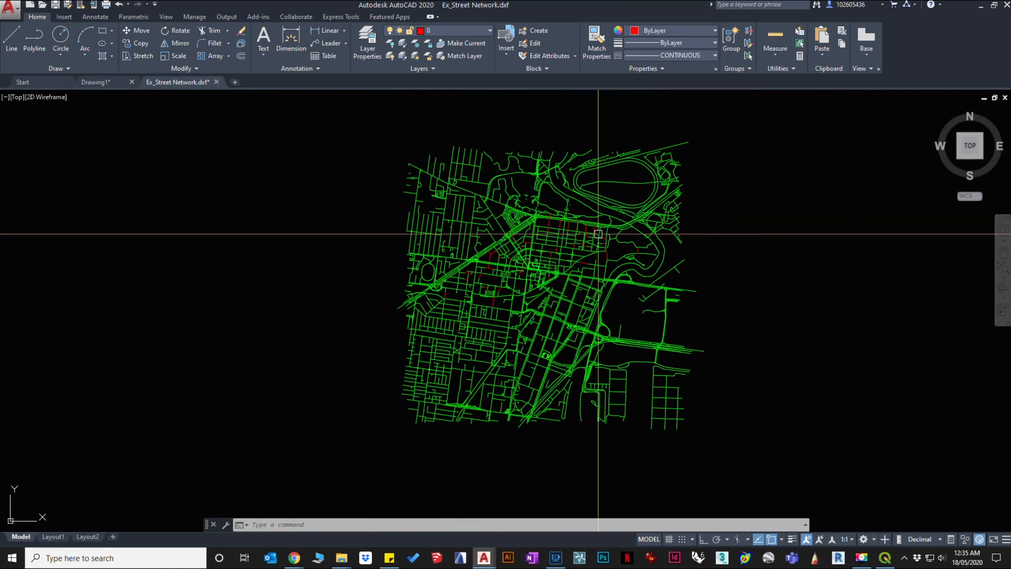
pyautogui.click(9, 9)
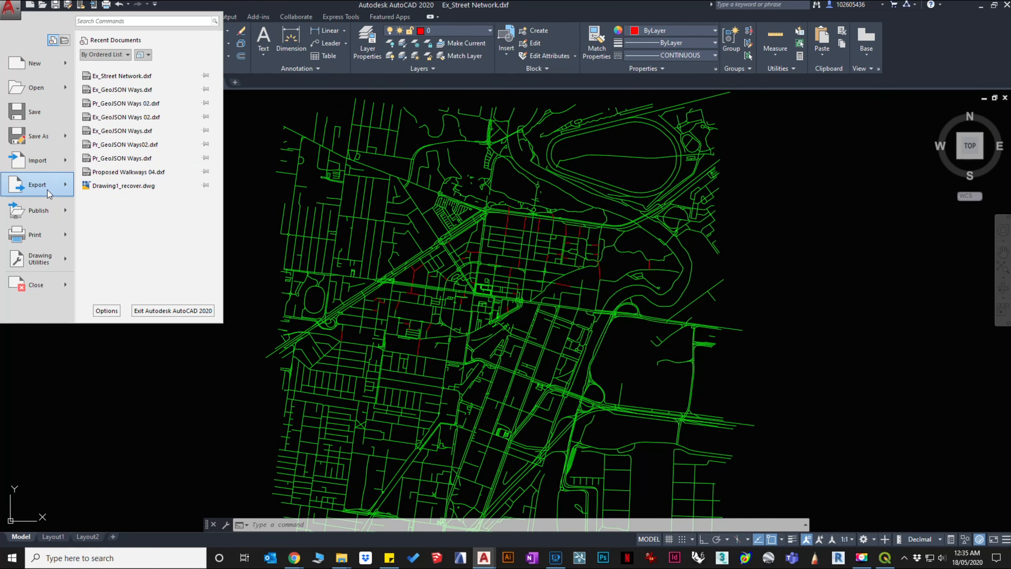
pyautogui.click(51, 146)
pyautogui.click(437, 355)
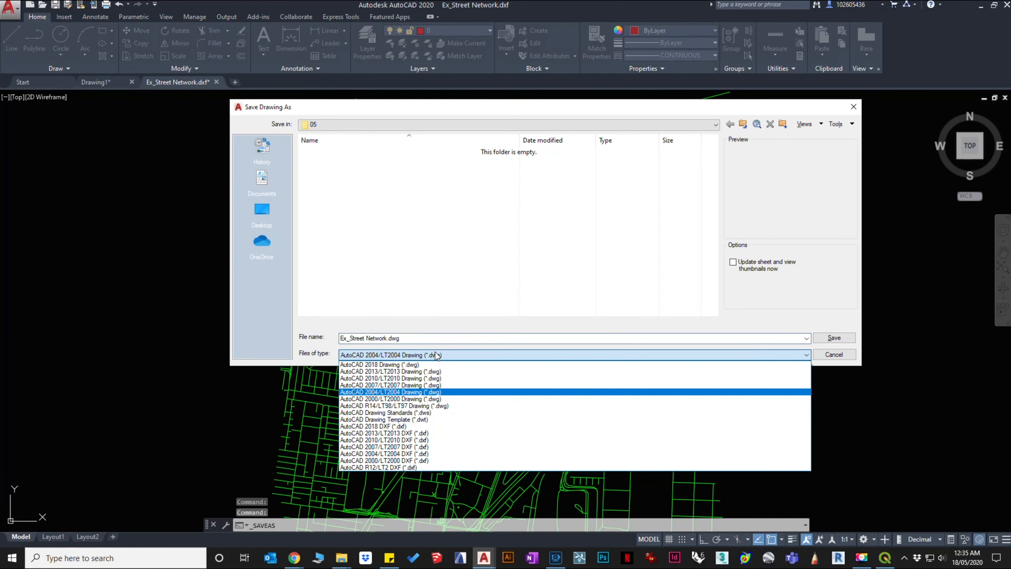
pyautogui.click(438, 434)
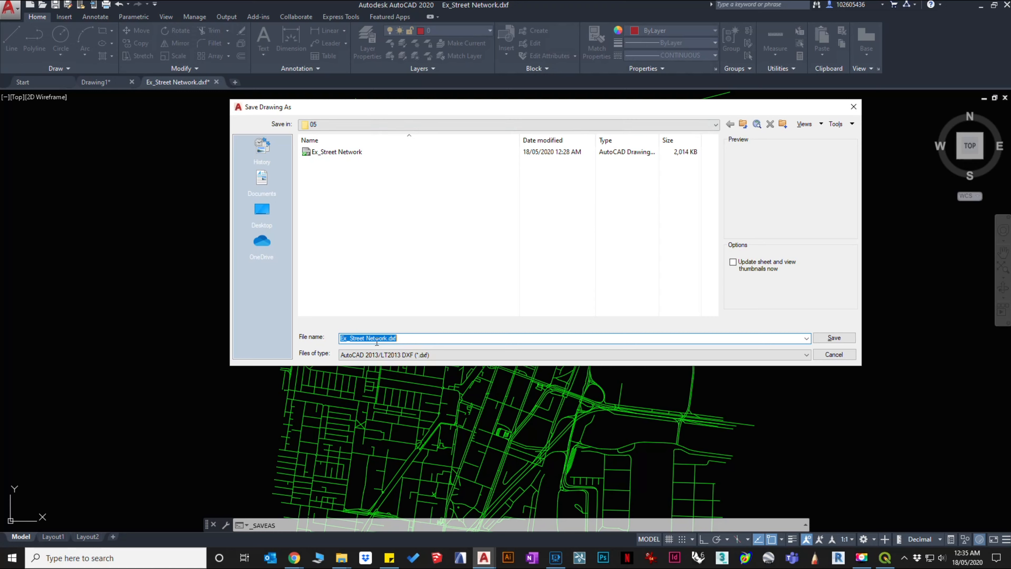
pyautogui.moveTo(347, 337); pyautogui.dragTo(329, 344)
pyautogui.write('Pr')
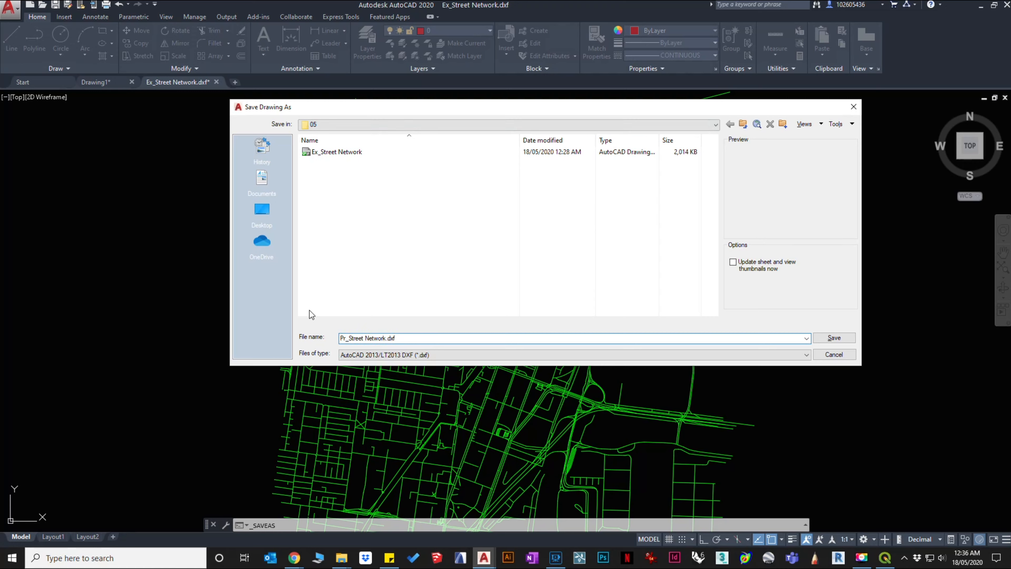
pyautogui.click(842, 340)
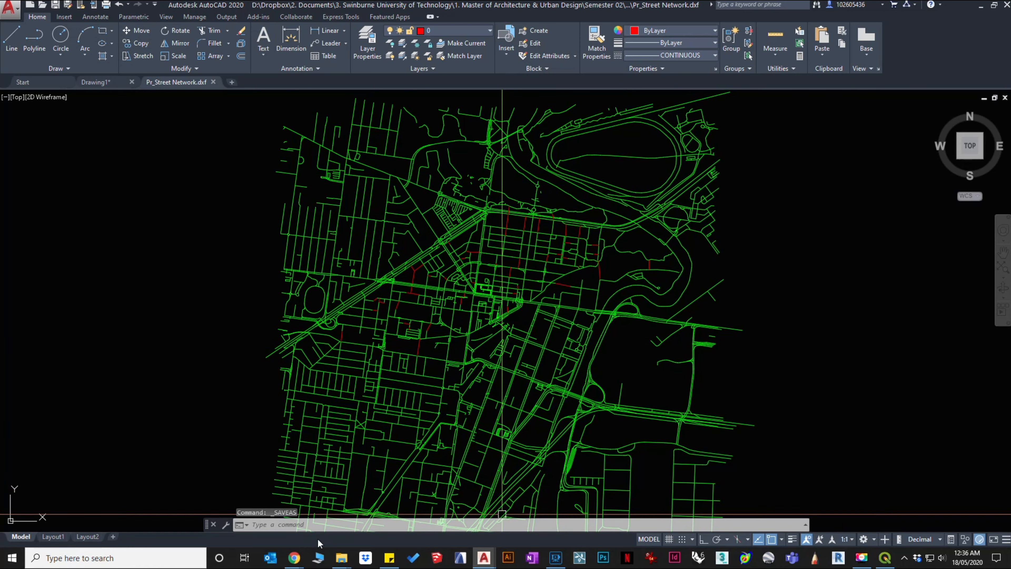
# Switch to QGIS and add Pr_Street Network.dxf from folder 05 to the map with the GDA94 / Vicgrid coordinate system
pyautogui.click(885, 558)
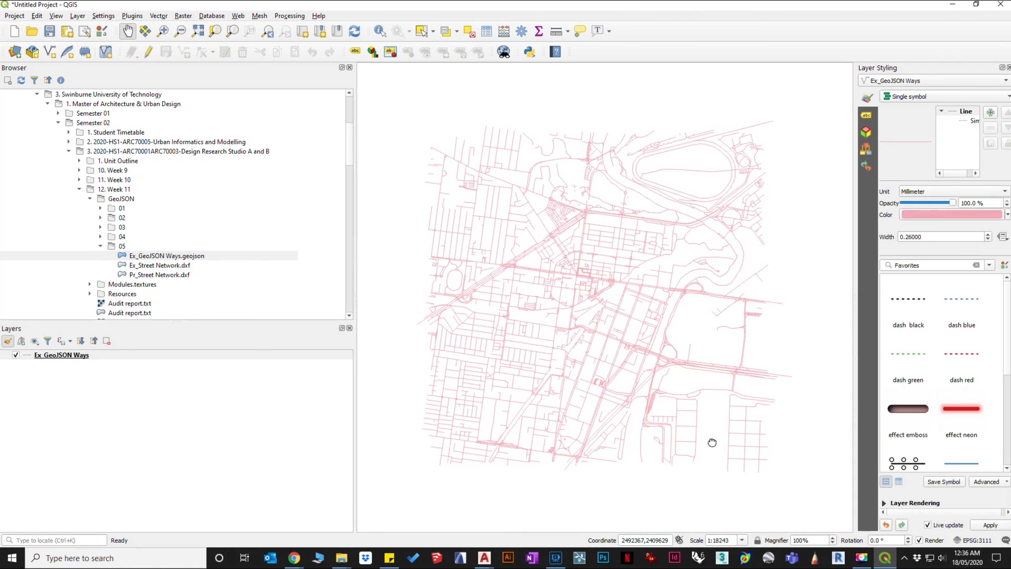
pyautogui.click(282, 426)
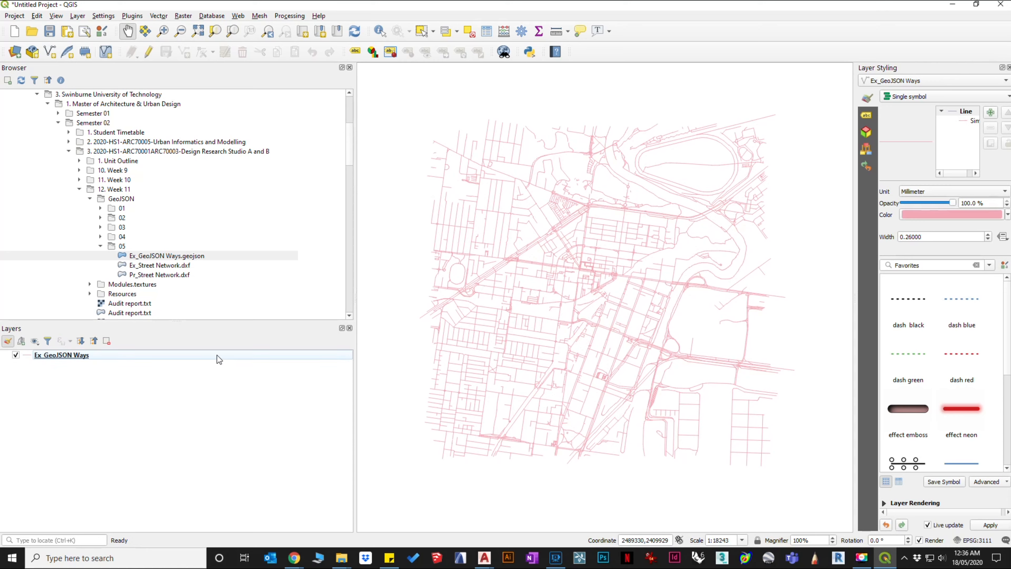
pyautogui.click(172, 275)
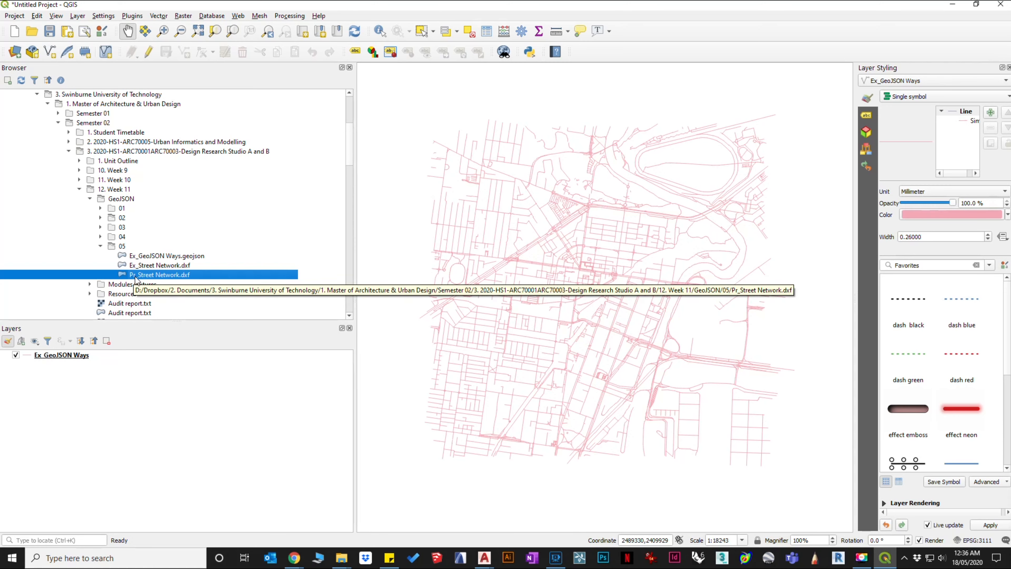
pyautogui.moveTo(138, 279); pyautogui.dragTo(515, 263)
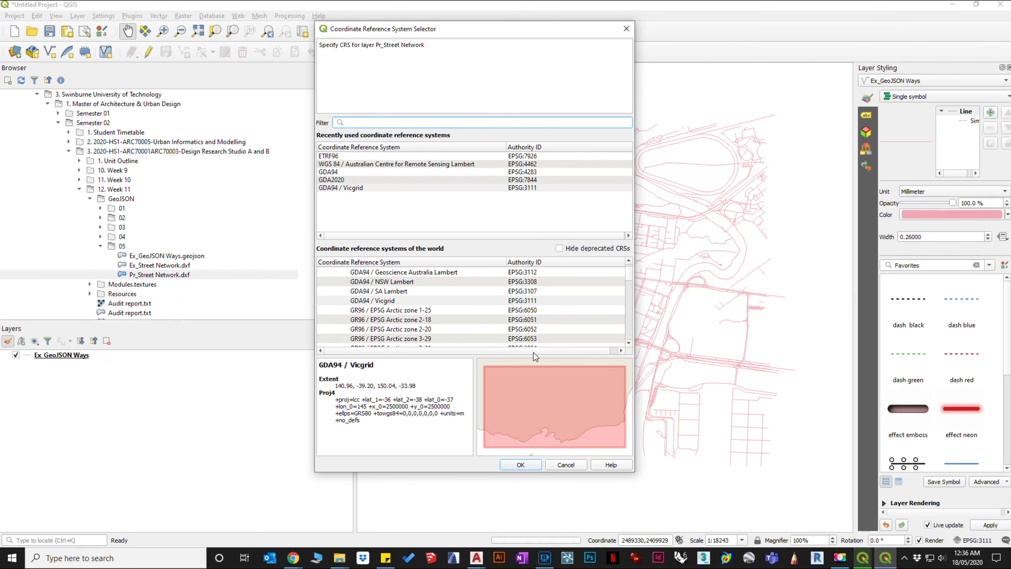
pyautogui.click(533, 465)
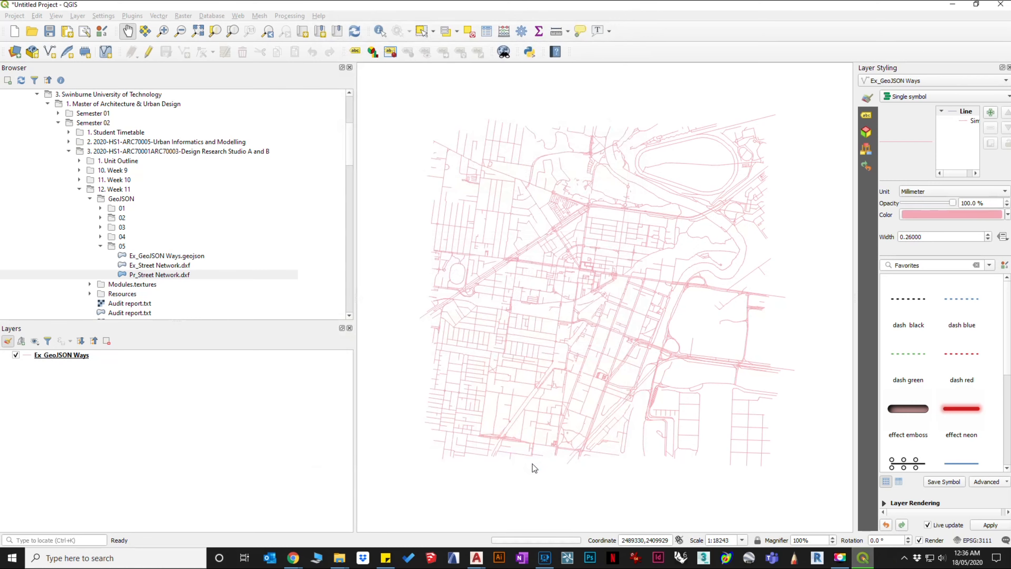
pyautogui.click(533, 464)
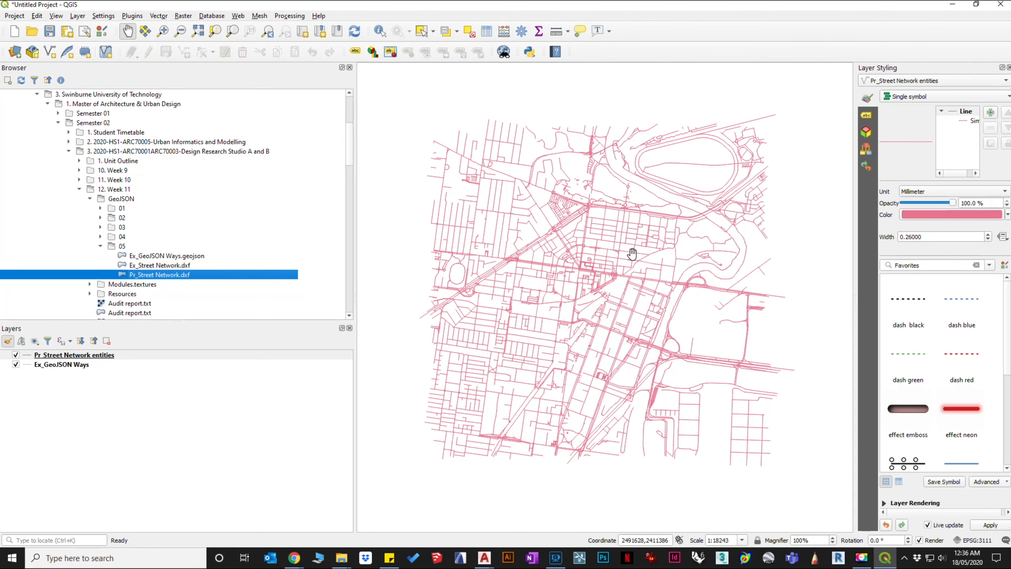
# Compare the proposed streets with the existing network by repeatedly hiding and showing the Pr_Street Network entities layer
pyautogui.scroll(1, 613, 233)
pyautogui.scroll(5, 612, 232)
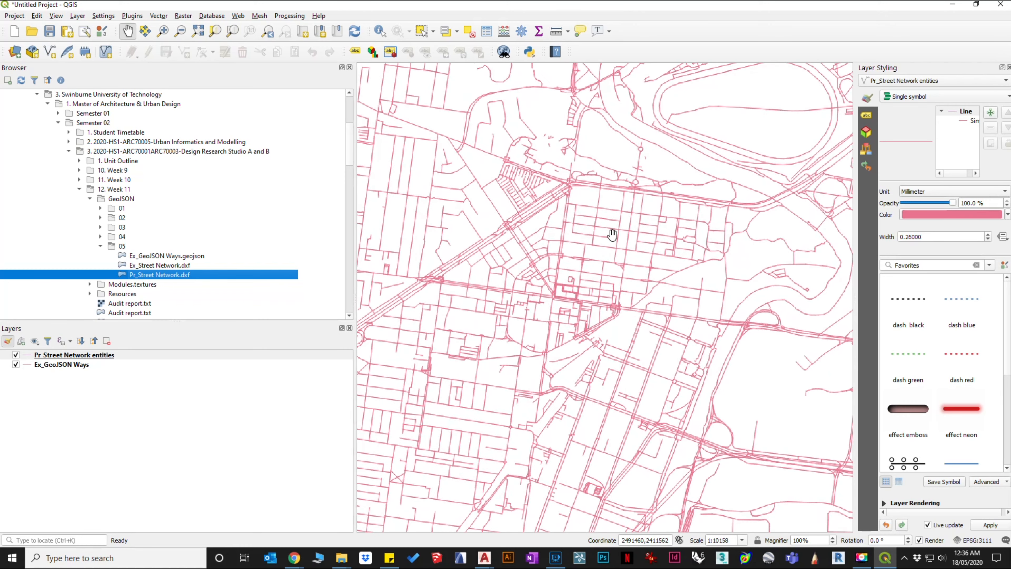
pyautogui.click(16, 357)
pyautogui.click(16, 356)
pyautogui.click(16, 356)
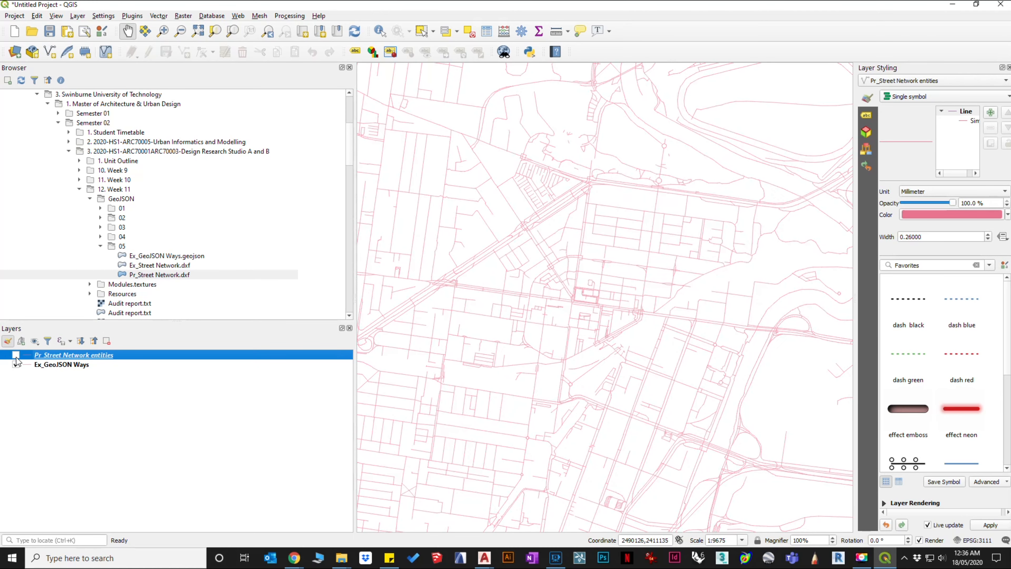
pyautogui.click(16, 356)
pyautogui.click(16, 356)
pyautogui.click(16, 356)
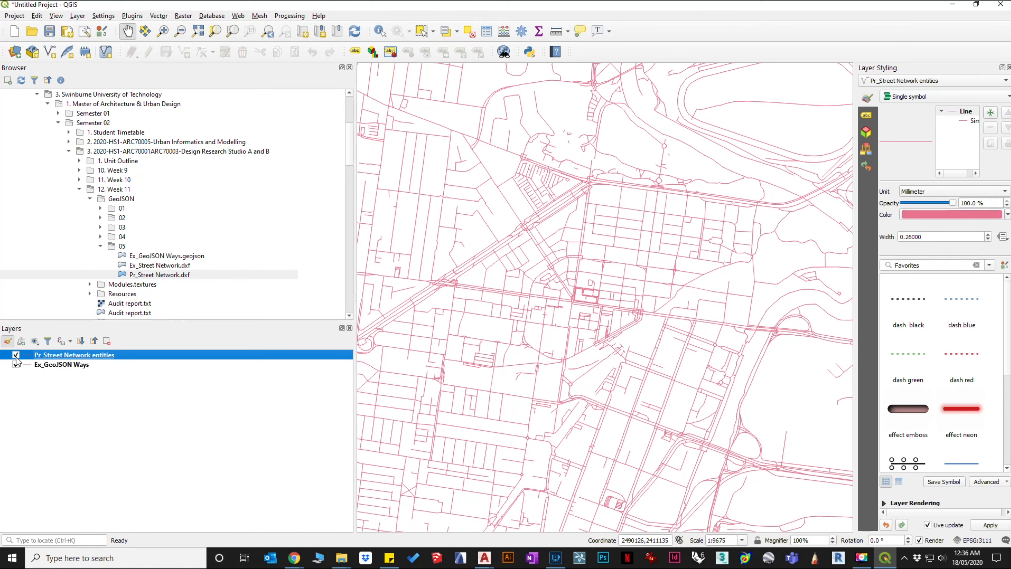
pyautogui.click(16, 356)
pyautogui.click(16, 356)
pyautogui.click(16, 356)
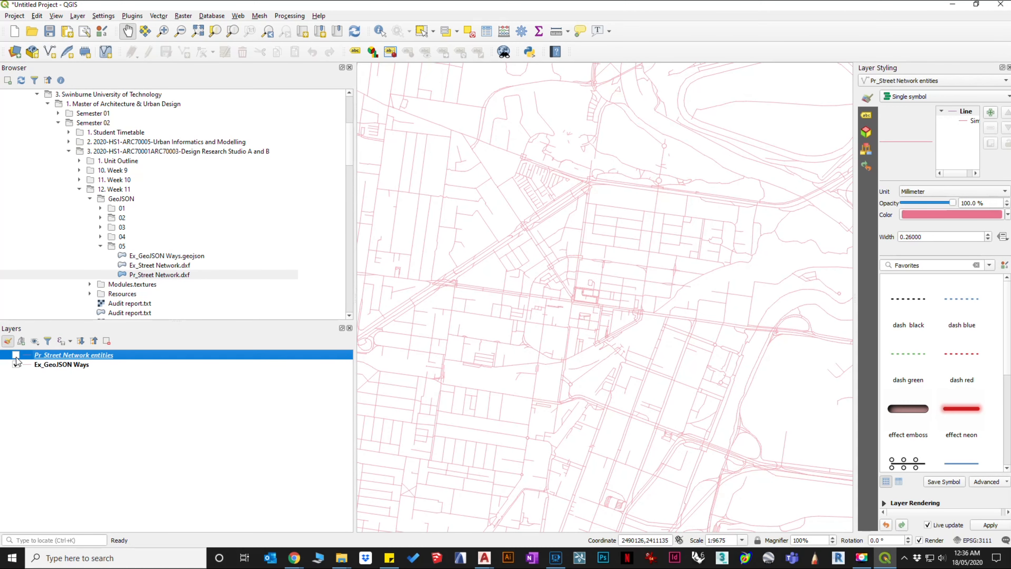
pyautogui.click(16, 356)
pyautogui.click(15, 355)
pyautogui.click(16, 356)
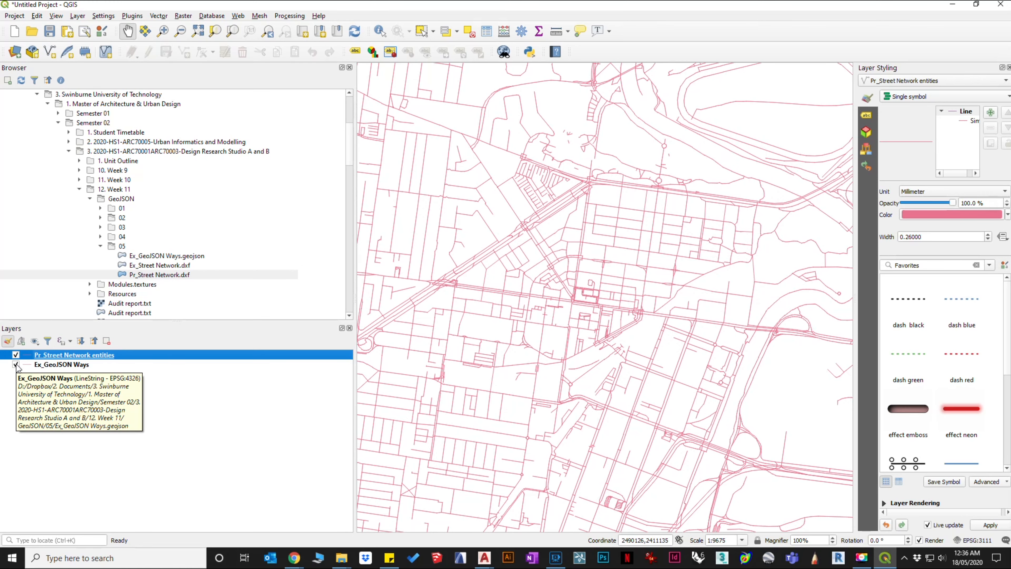
# Hide the Ex_GeoJSON Ways layer so only the proposed street network is displayed
pyautogui.click(15, 364)
pyautogui.moveTo(579, 266); pyautogui.dragTo(597, 277)
pyautogui.scroll(-1, 591, 276)
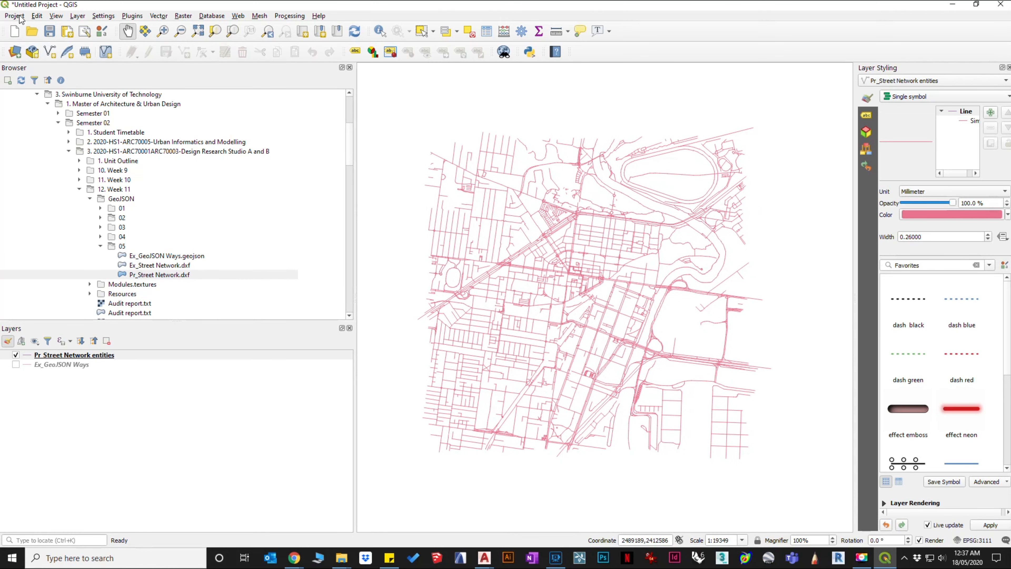
# Set up a feature export of the Pr_Street Network entities layer in GeoJSON format with CRS EPSG:4326 - WGS 84
pyautogui.rightClick(81, 354)
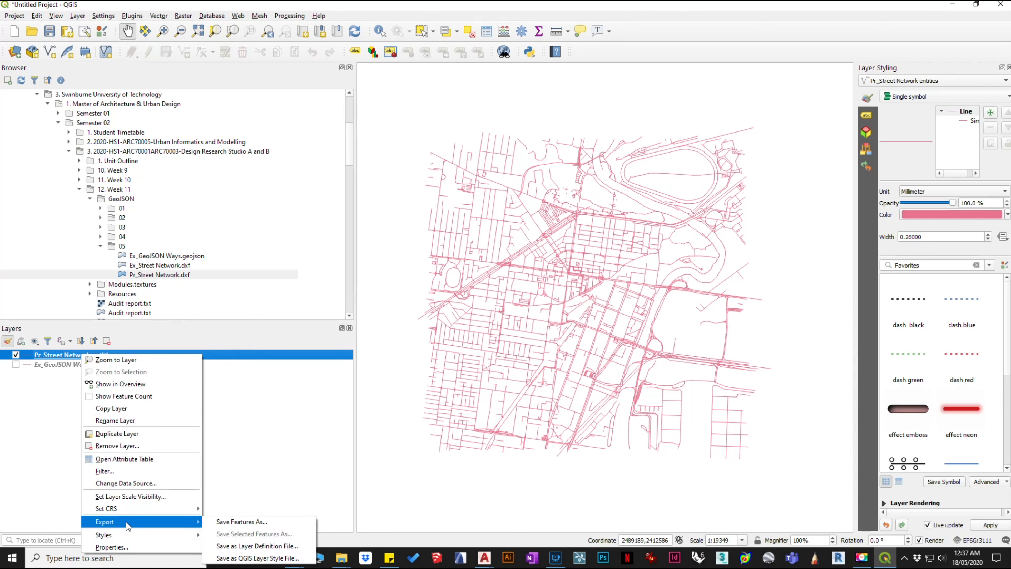
pyautogui.click(253, 522)
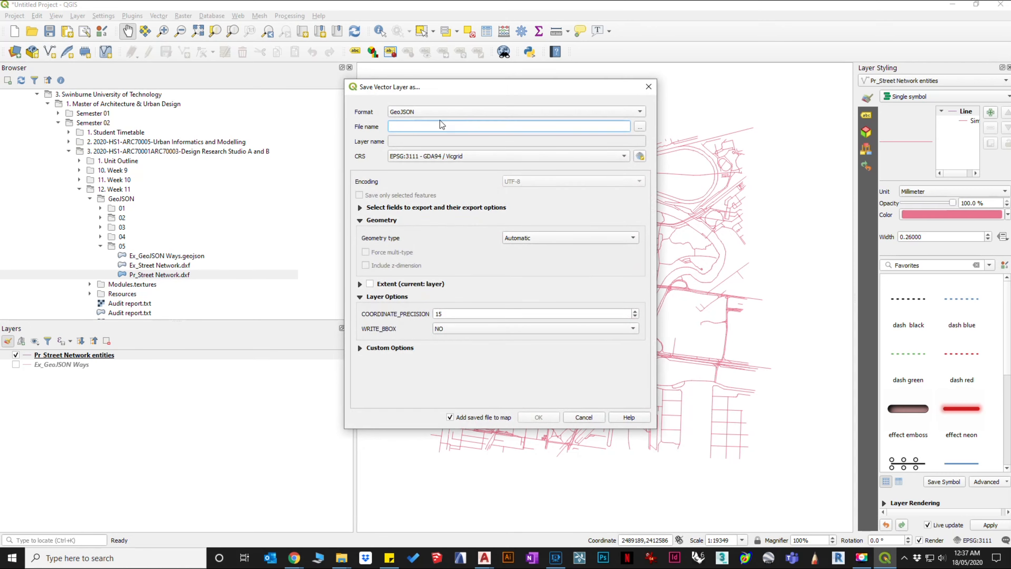
pyautogui.click(434, 113)
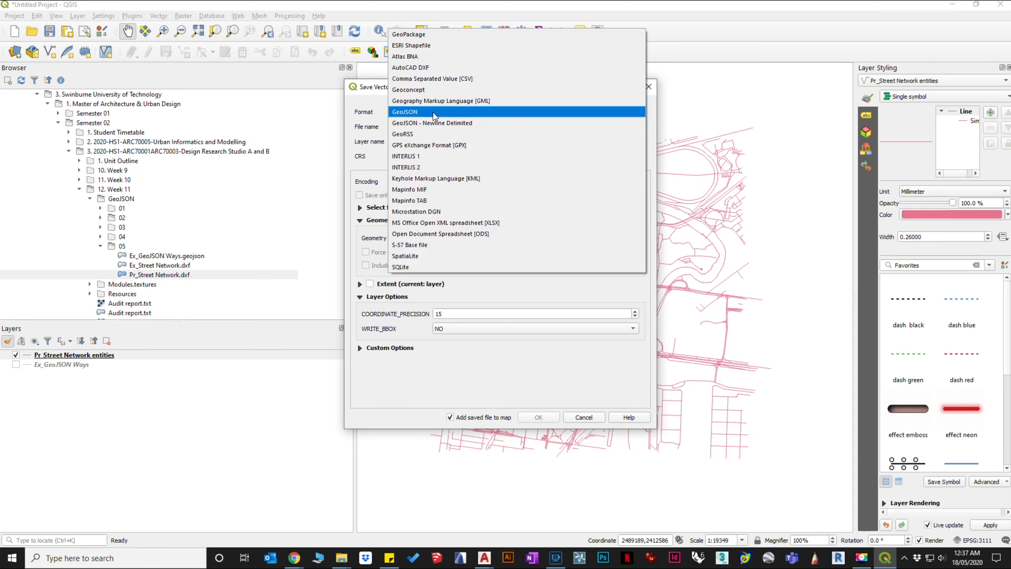
pyautogui.click(434, 114)
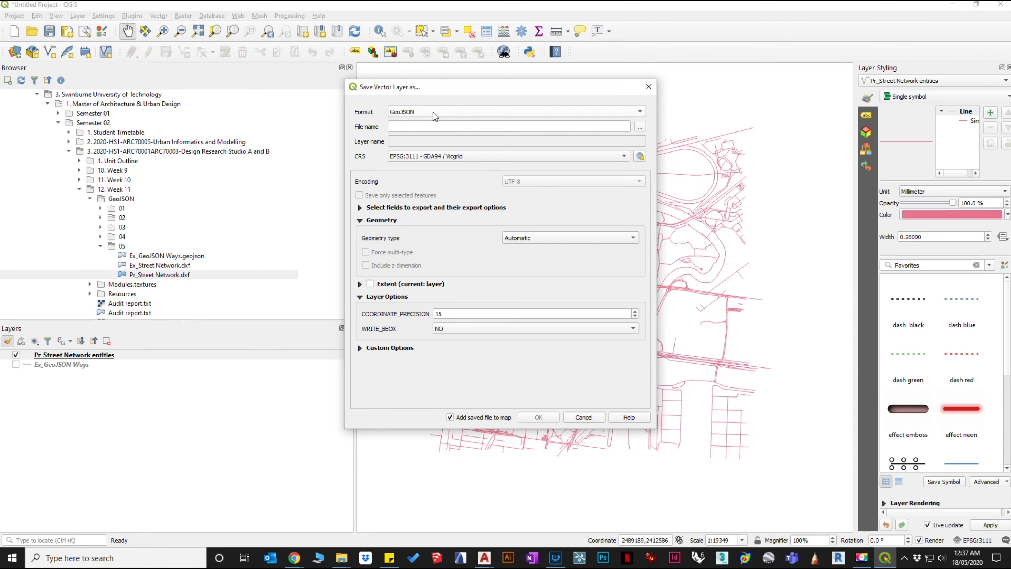
pyautogui.click(446, 157)
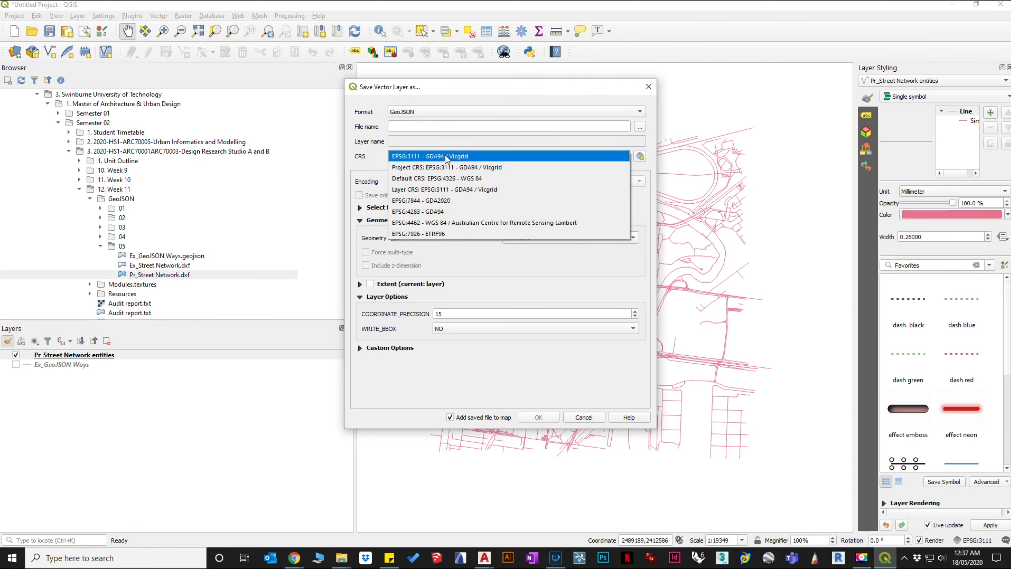
pyautogui.click(459, 181)
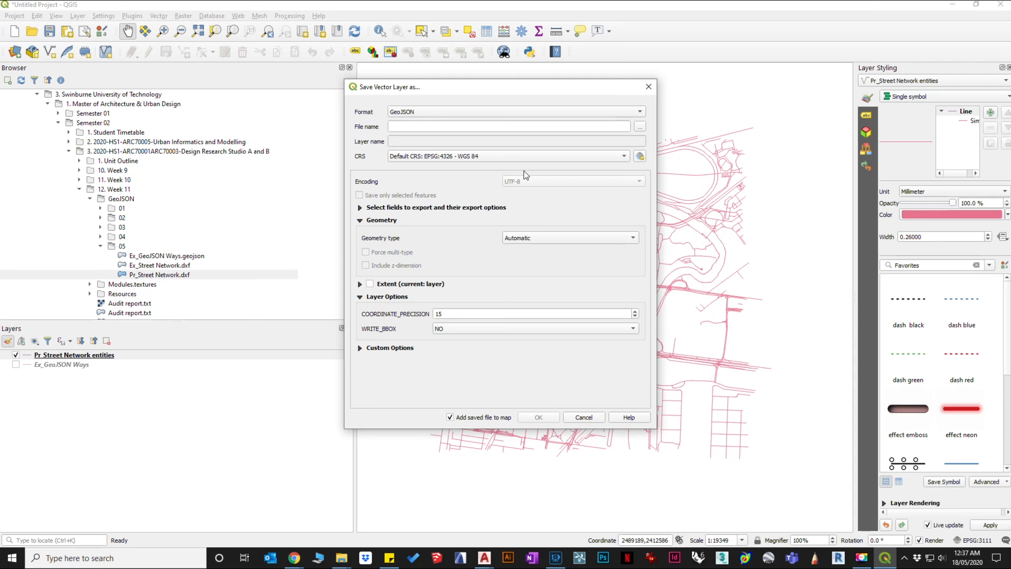
# Name the export file Pr_Street Network in the GeoJSON folder 04 and run the export, adding the result to the map
pyautogui.click(640, 127)
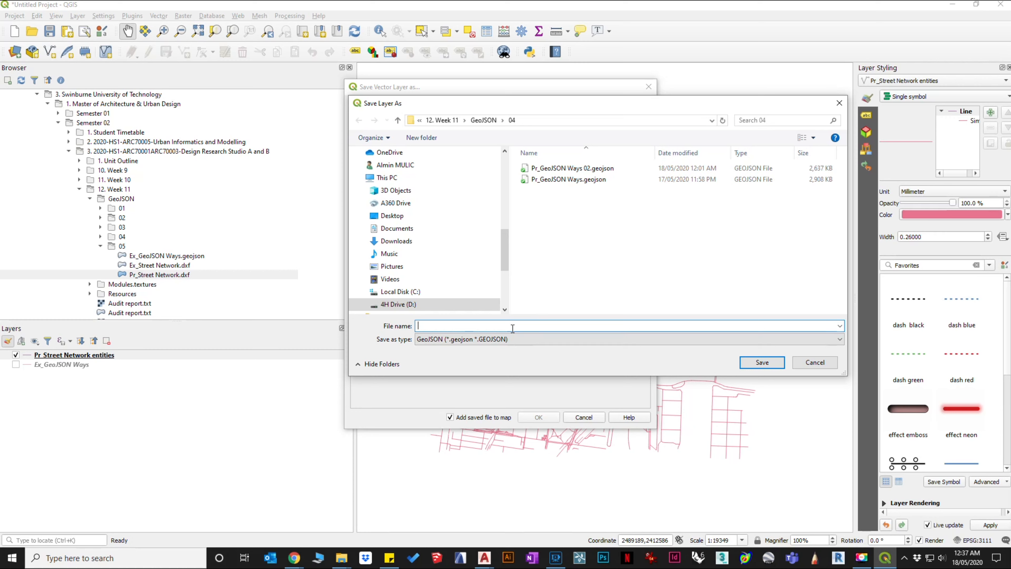
pyautogui.write('Pr')
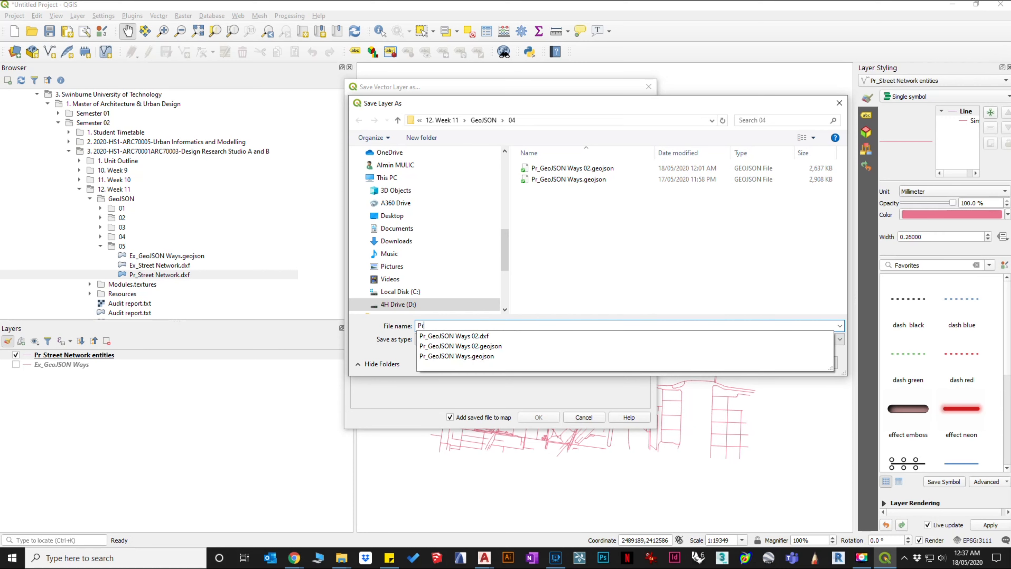
pyautogui.write('_S')
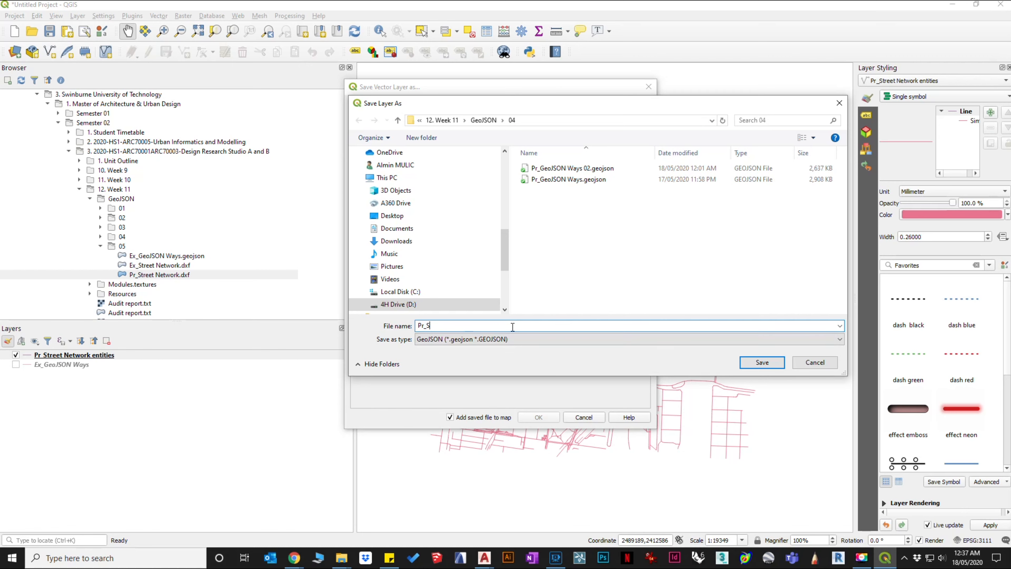
pyautogui.write('treet')
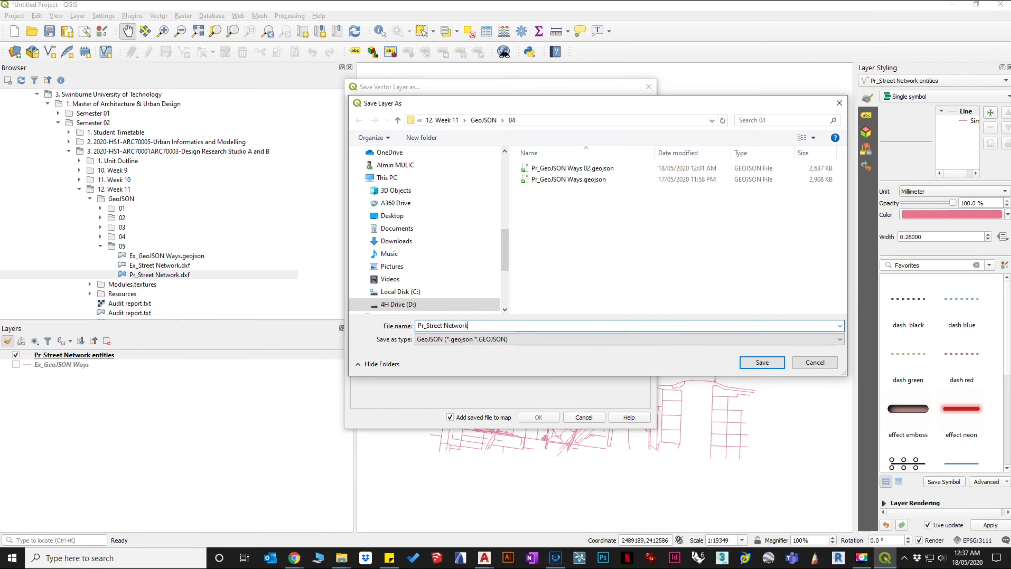
pyautogui.write(' Network')
pyautogui.click(775, 363)
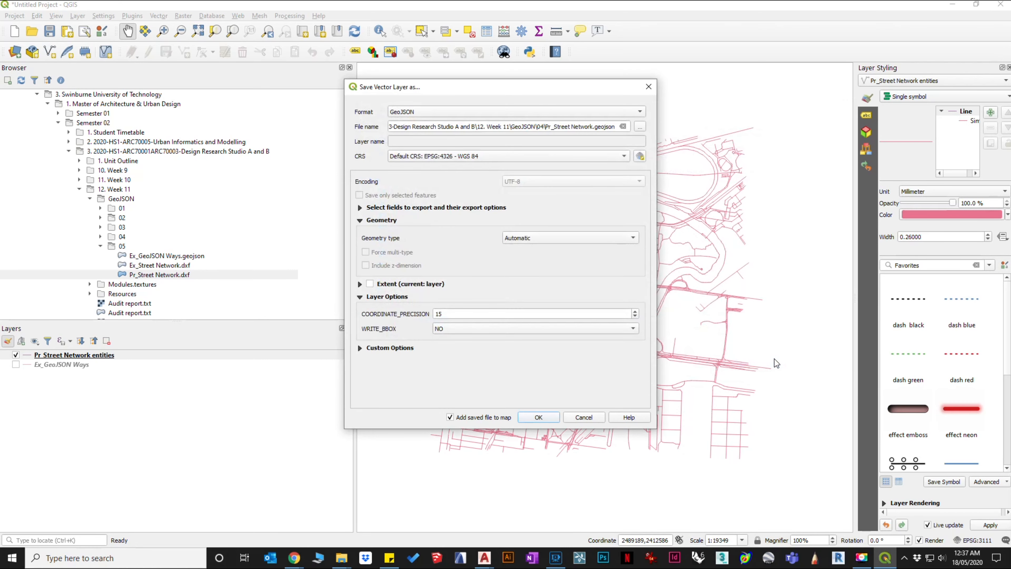
pyautogui.click(548, 416)
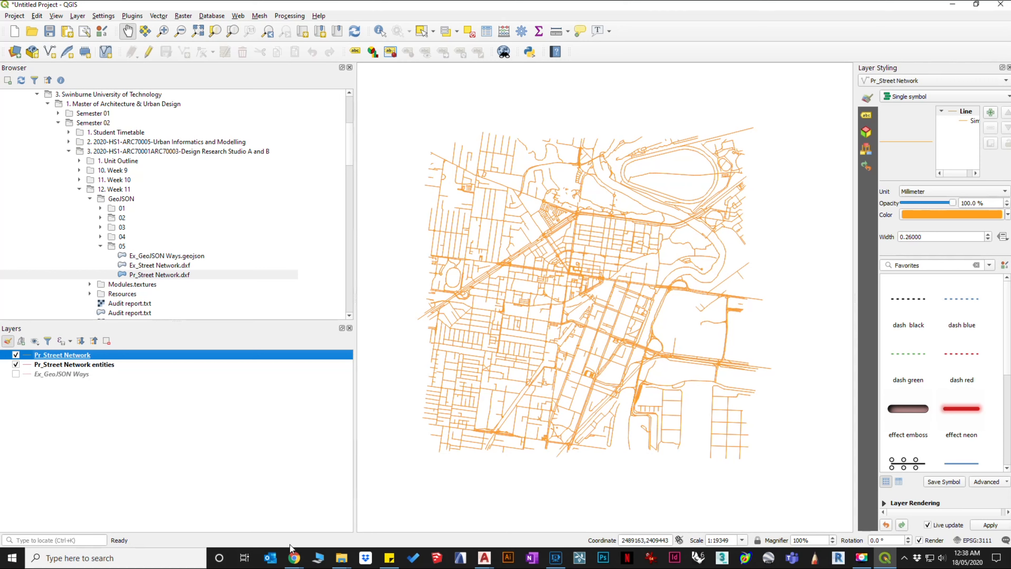
# Switch to Chrome and bring up the Pedestrian Catch page
pyautogui.click(295, 558)
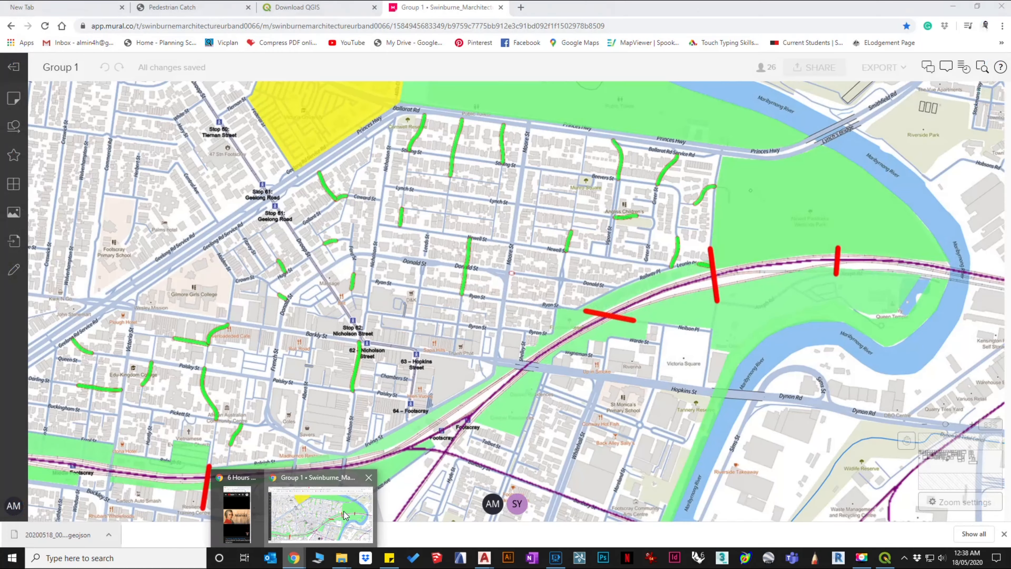
pyautogui.click(346, 516)
pyautogui.click(198, 7)
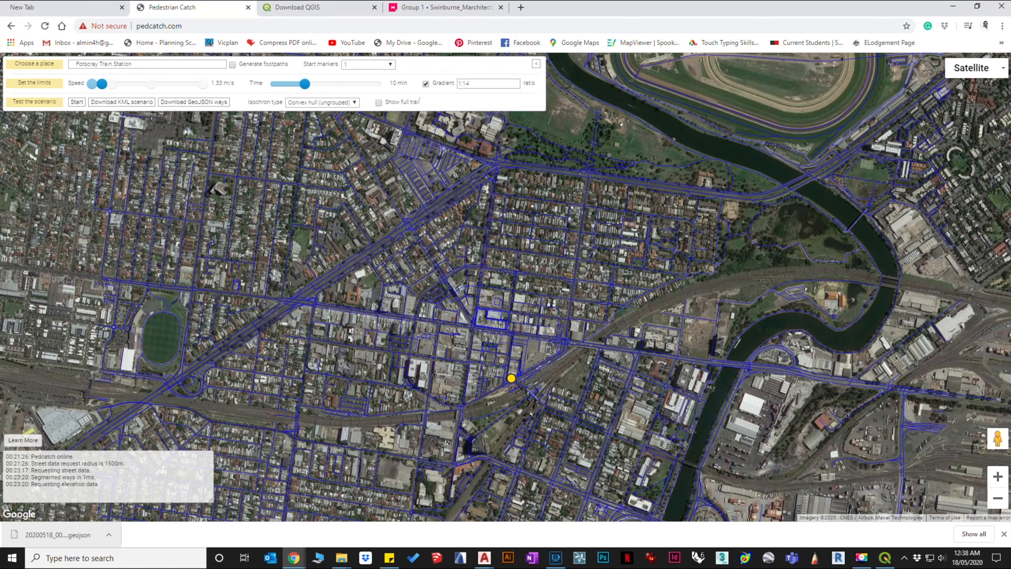
# Check the GeoJSON folder 05 in File Explorer for the exported street network file and return to QGIS
pyautogui.moveTo(1010, 73); pyautogui.dragTo(624, 112)
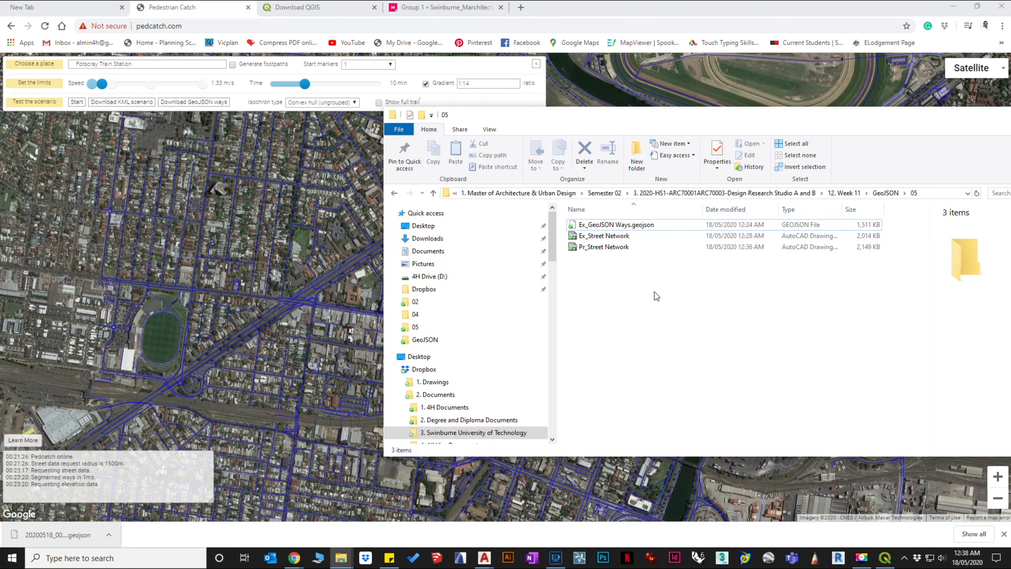
pyautogui.click(893, 194)
pyautogui.doubleClick(583, 257)
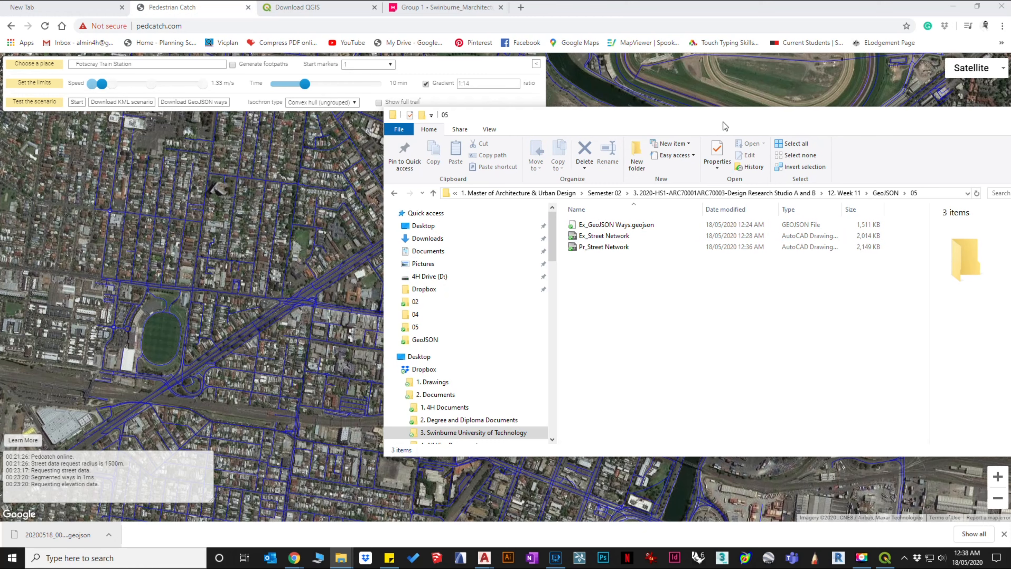
pyautogui.moveTo(723, 121); pyautogui.dragTo(1010, 53)
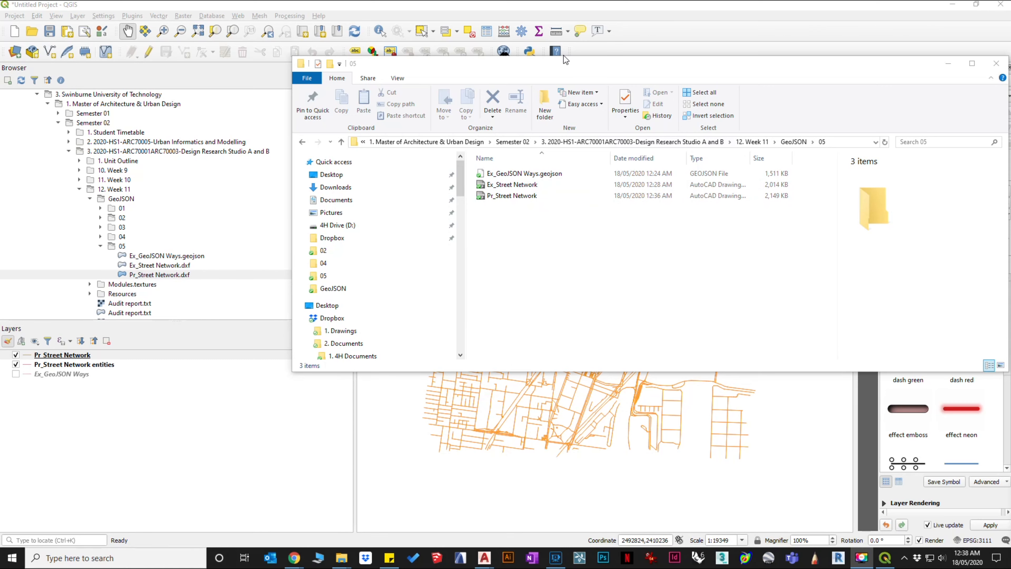
pyautogui.moveTo(563, 56); pyautogui.dragTo(1010, 60)
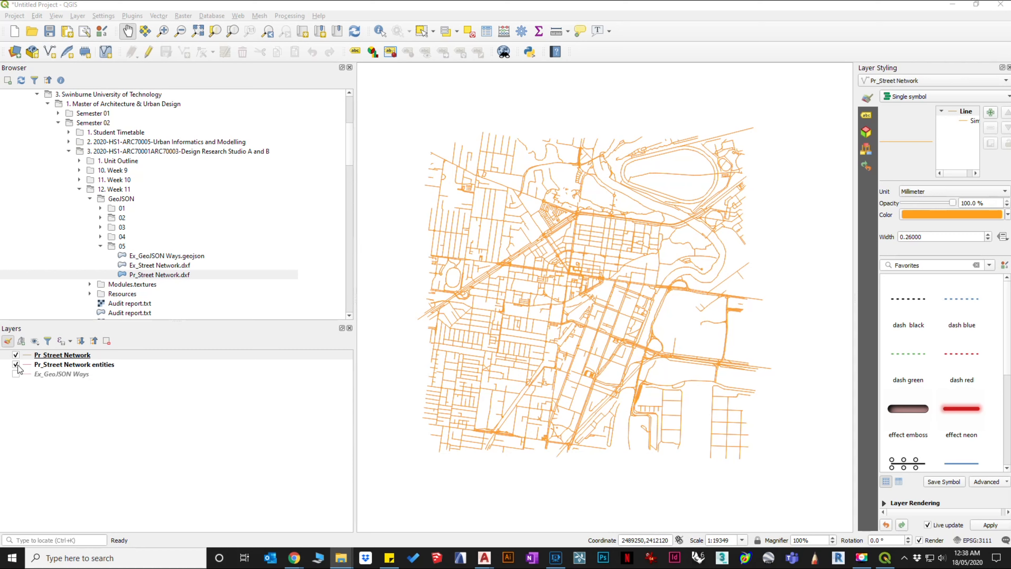
# Set up another feature export of the Pr_Street Network entities layer as GeoJSON with CRS EPSG:4326 - WGS 84
pyautogui.rightClick(44, 365)
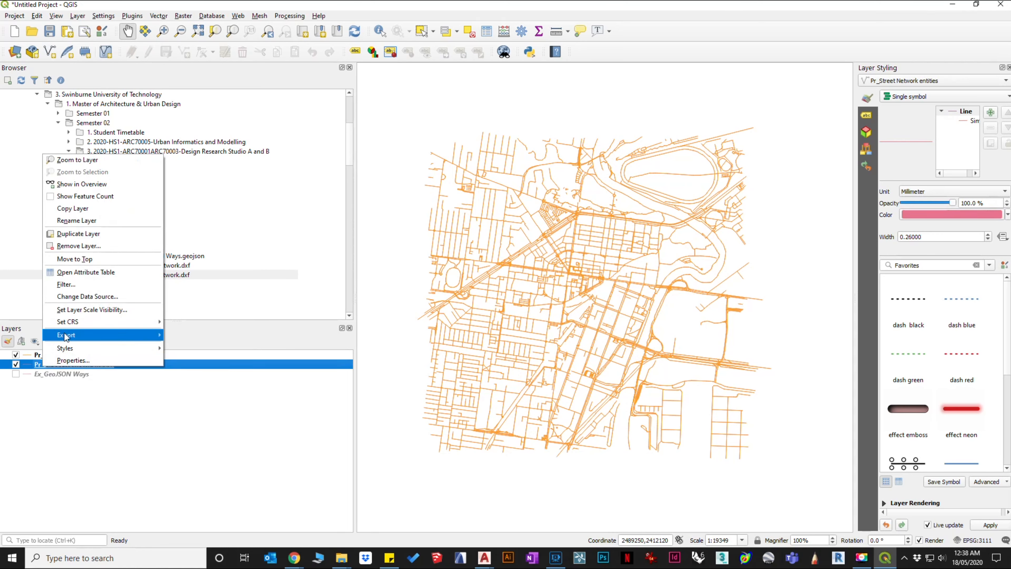
pyautogui.moveTo(66, 336)
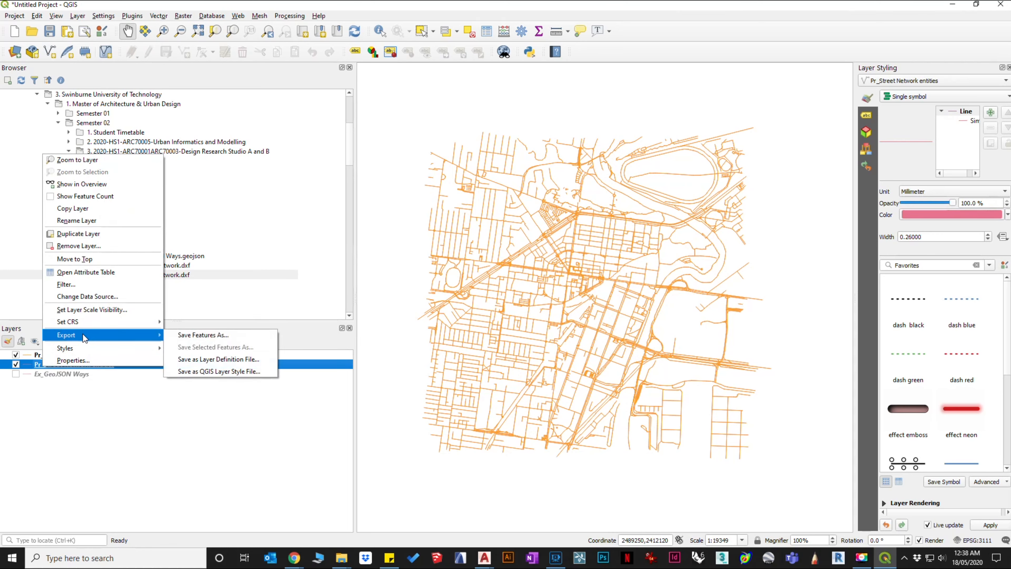
pyautogui.click(246, 335)
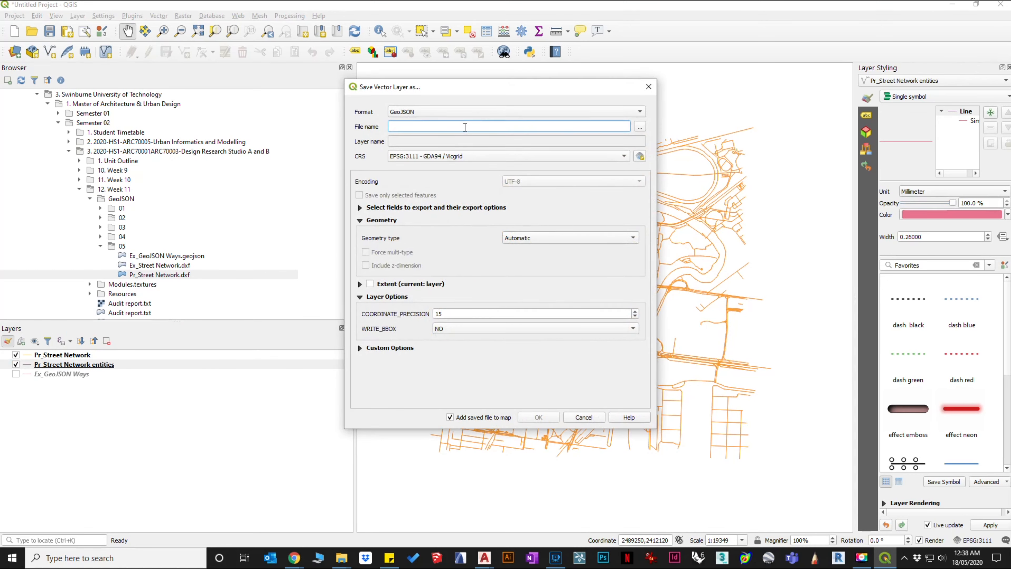
pyautogui.click(465, 157)
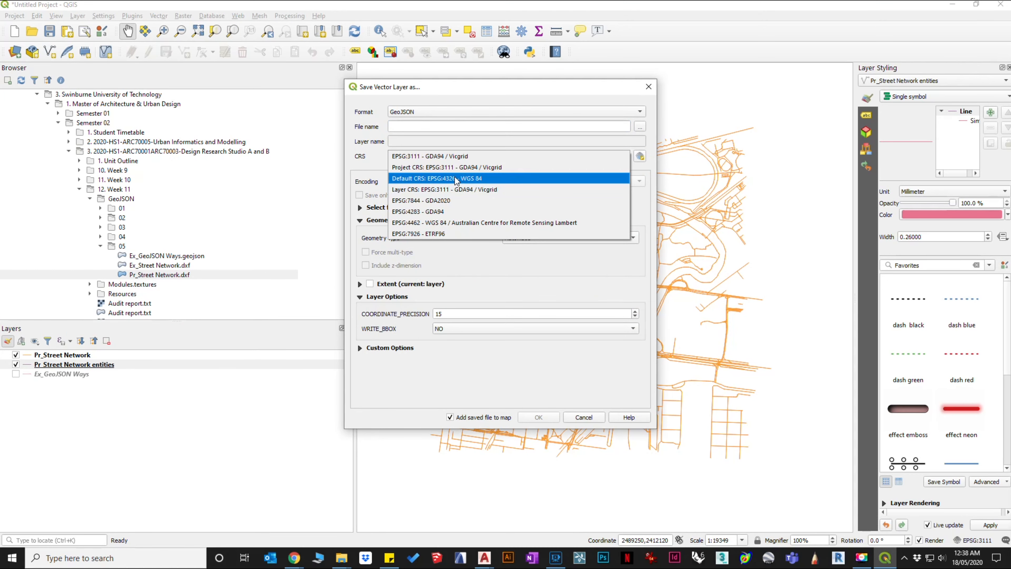
pyautogui.click(454, 177)
# Name the export file Pr_Street Network in the GeoJSON folder 05 and run the export
pyautogui.click(640, 127)
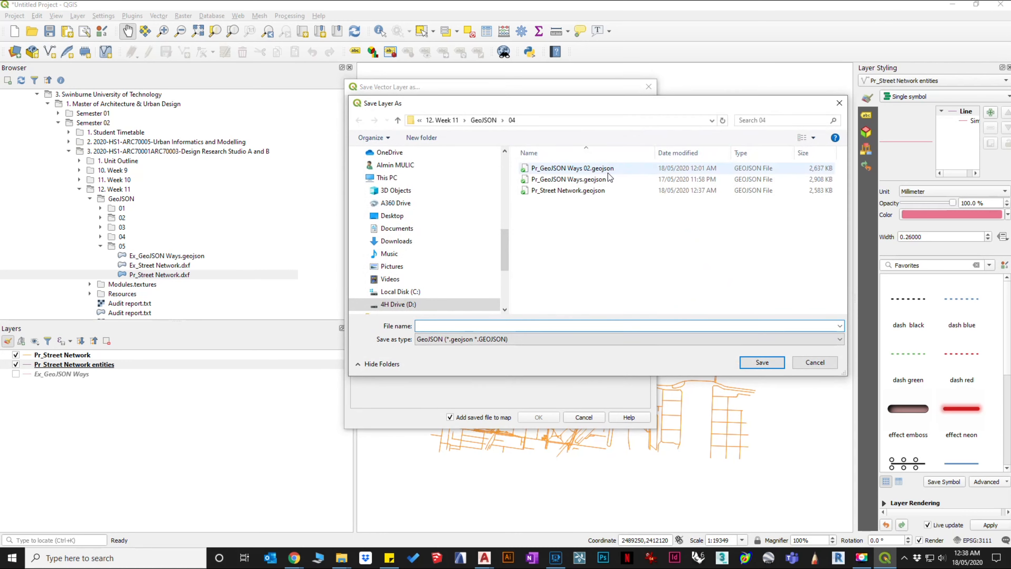
pyautogui.click(578, 189)
pyautogui.doubleClick(578, 188)
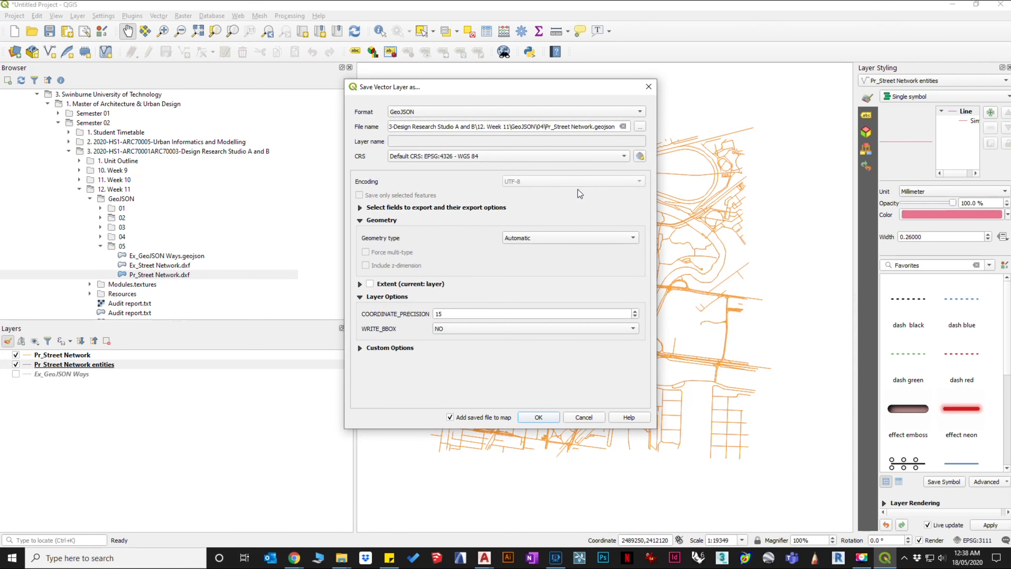
pyautogui.click(639, 127)
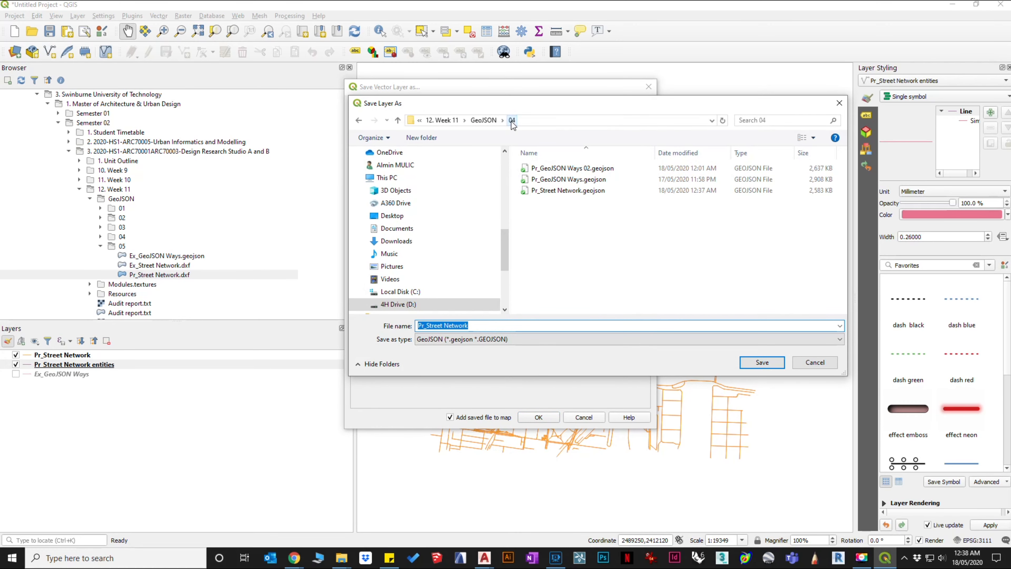
pyautogui.click(484, 120)
pyautogui.doubleClick(542, 216)
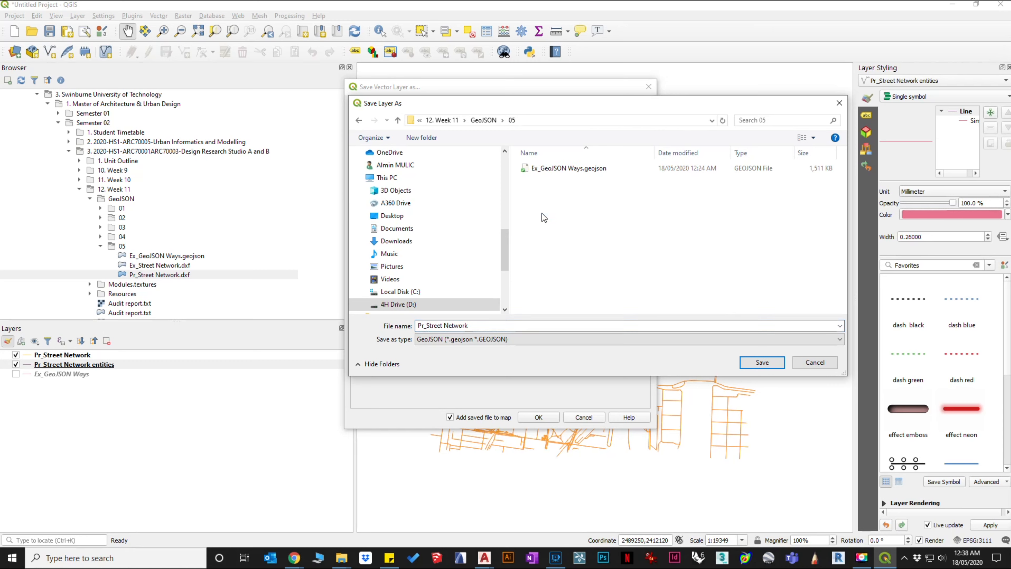
pyautogui.tripleClick(498, 327)
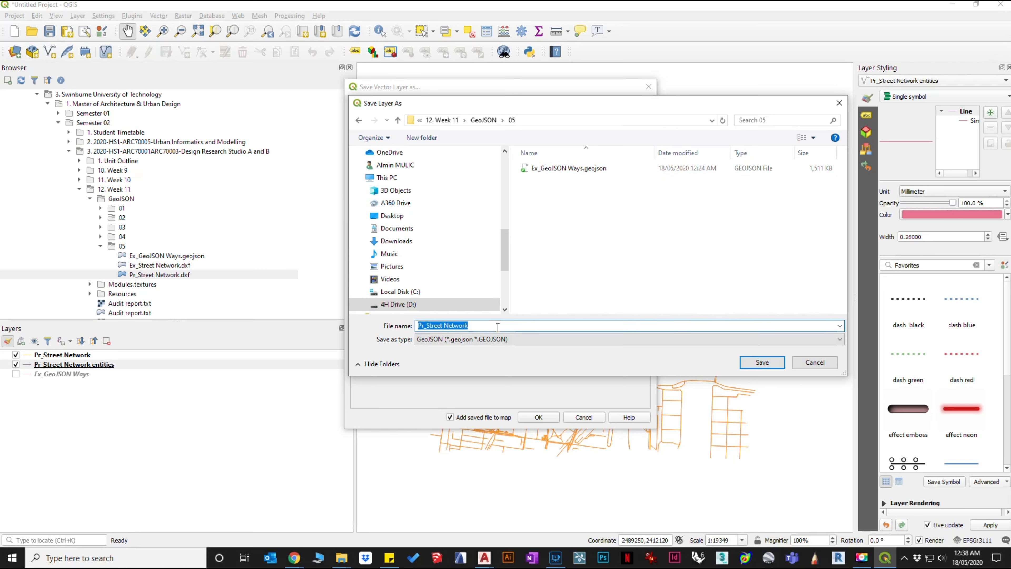
pyautogui.click(760, 362)
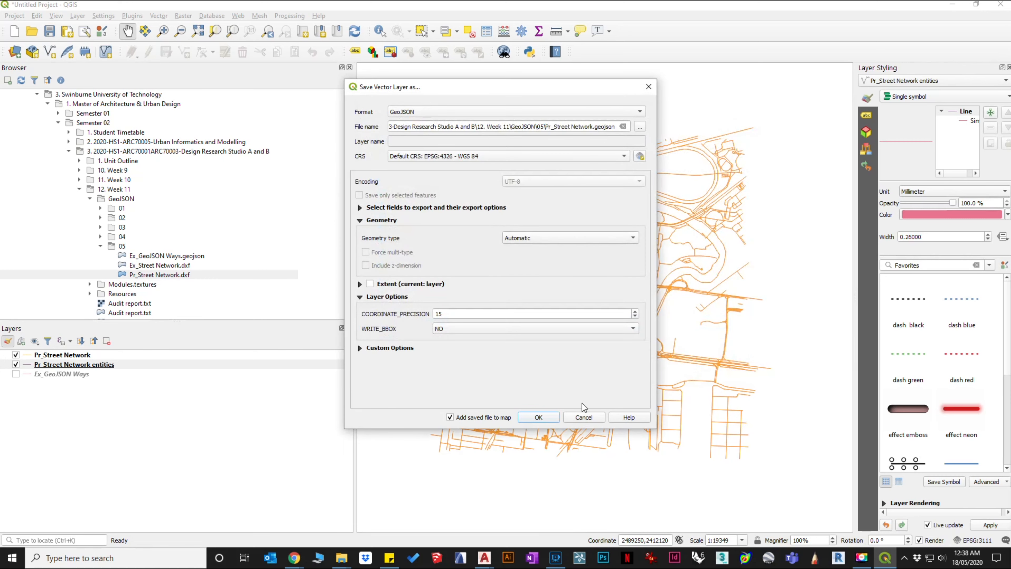
pyautogui.click(552, 417)
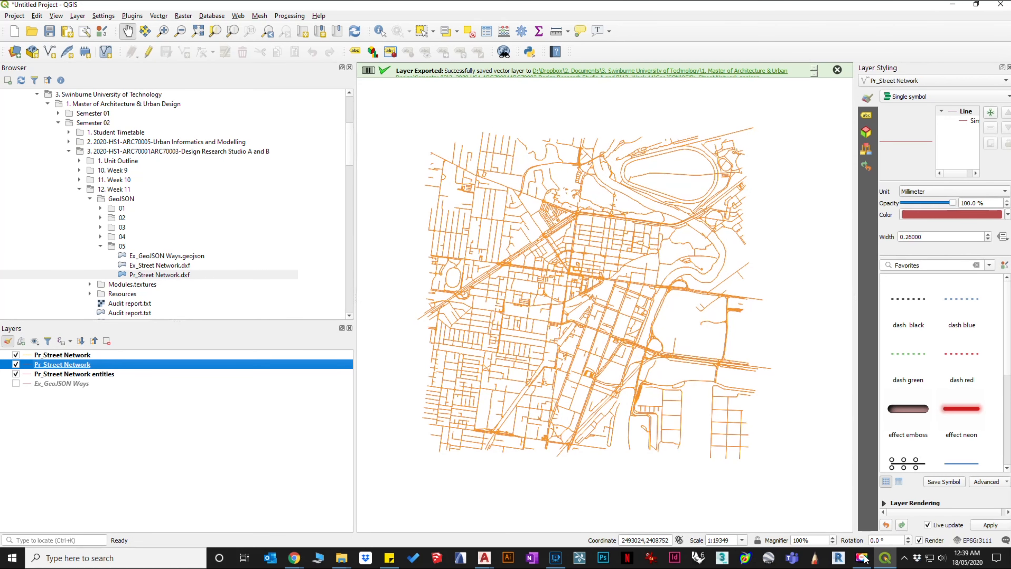
# Switch to Pedestrian Catch in Chrome and load Pr_Street Network.geojson from folder 05 onto the map
pyautogui.moveTo(294, 558)
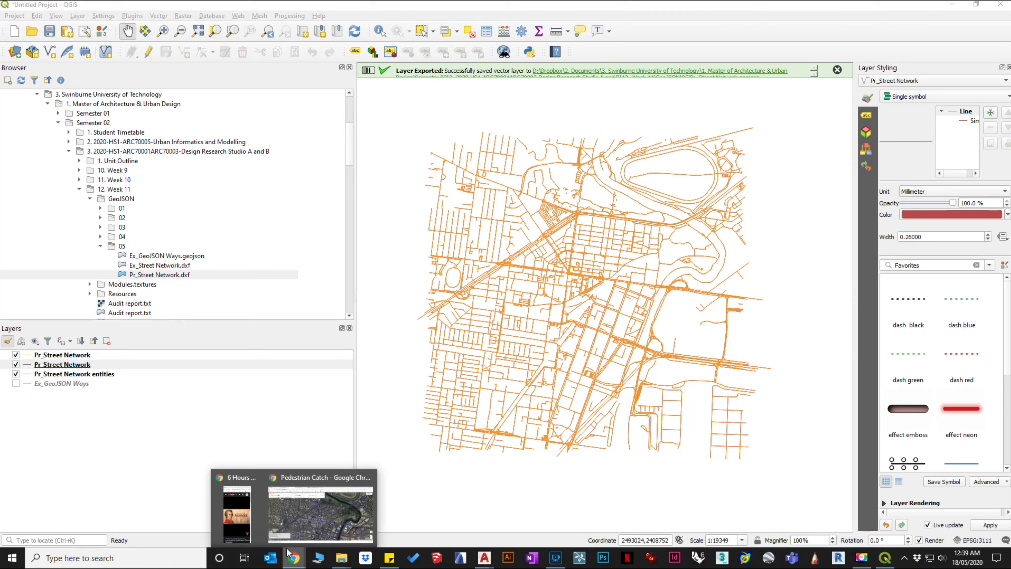
pyautogui.click(296, 523)
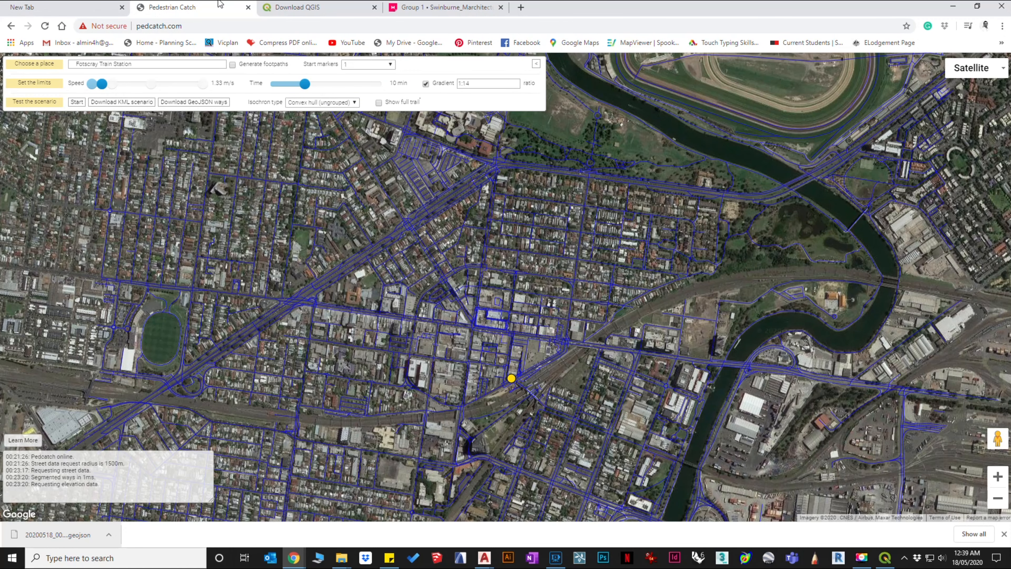
pyautogui.hotkey('alt', 'Tab')
pyautogui.moveTo(806, 95); pyautogui.dragTo(630, 94)
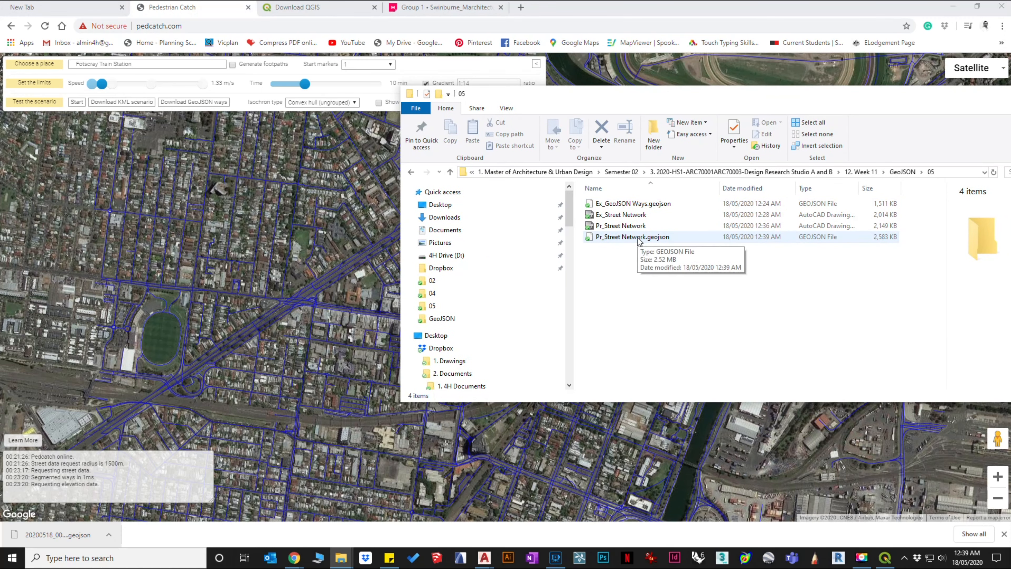
pyautogui.moveTo(639, 241); pyautogui.dragTo(347, 326)
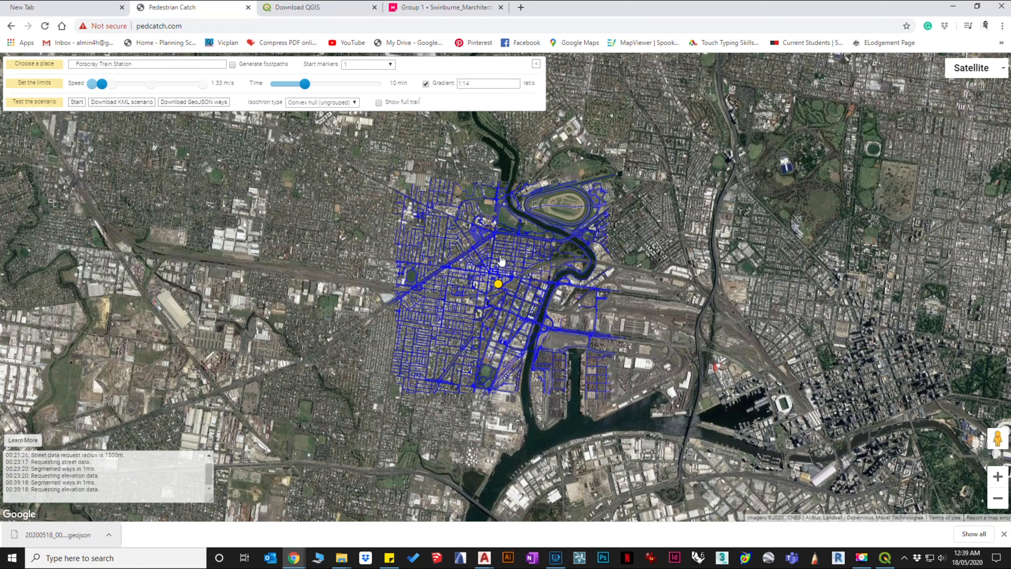
# Examine the imported street network over the residential blocks north of the train station
pyautogui.scroll(3, 501, 266)
pyautogui.scroll(2, 501, 262)
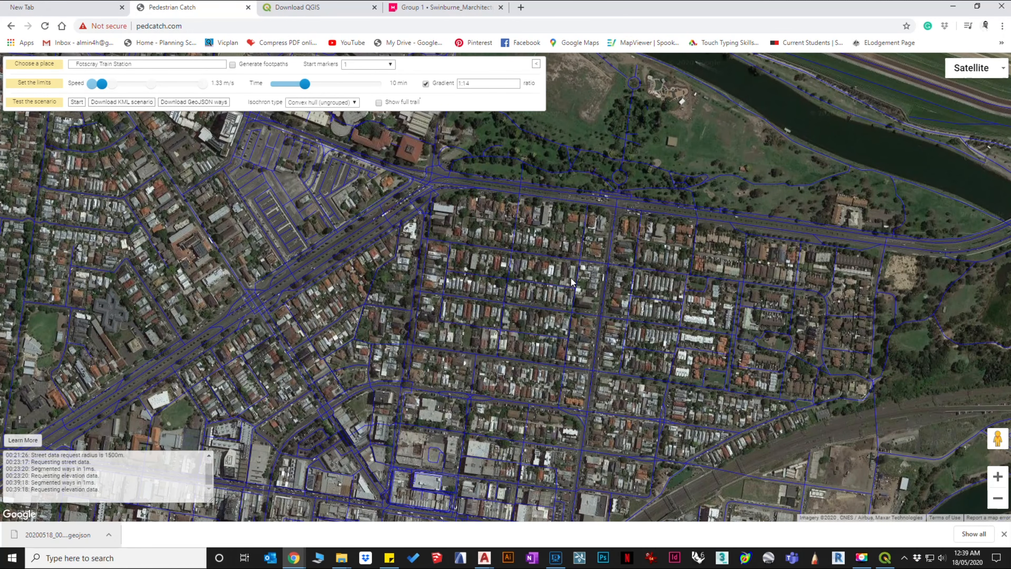
pyautogui.moveTo(572, 278); pyautogui.dragTo(480, 227)
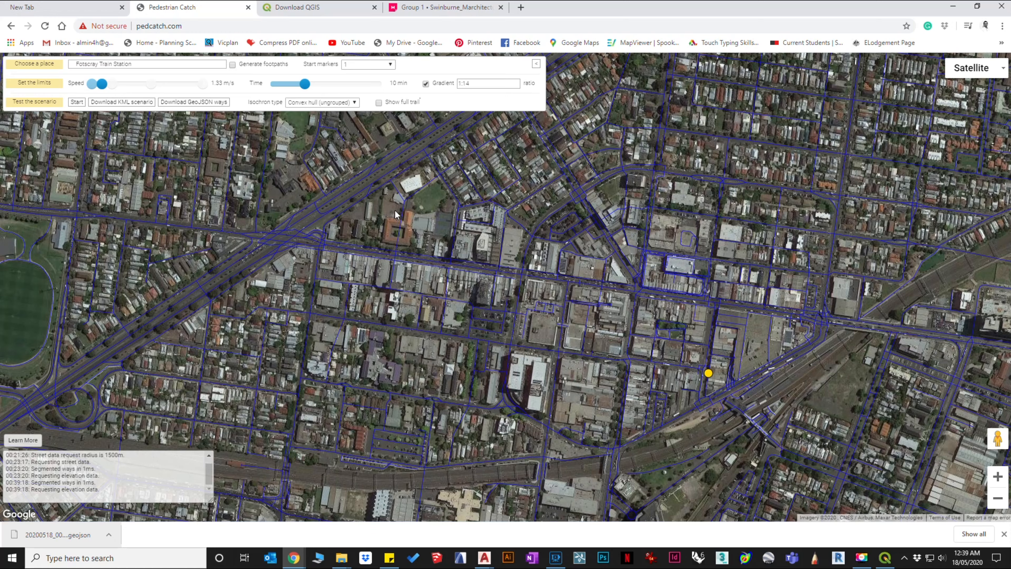
pyautogui.press('Up')
pyautogui.press('Right')
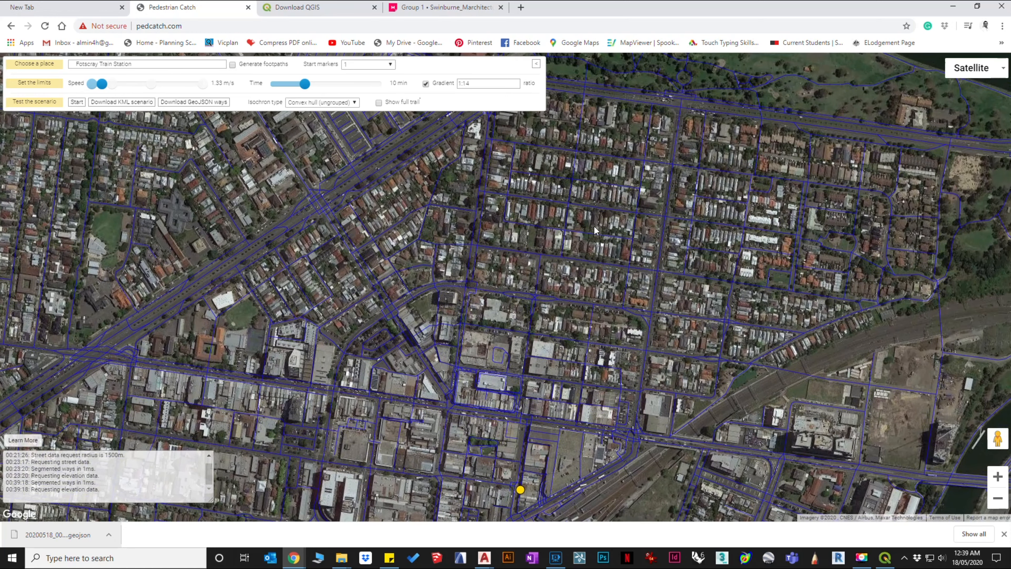
pyautogui.moveTo(595, 230); pyautogui.dragTo(511, 252)
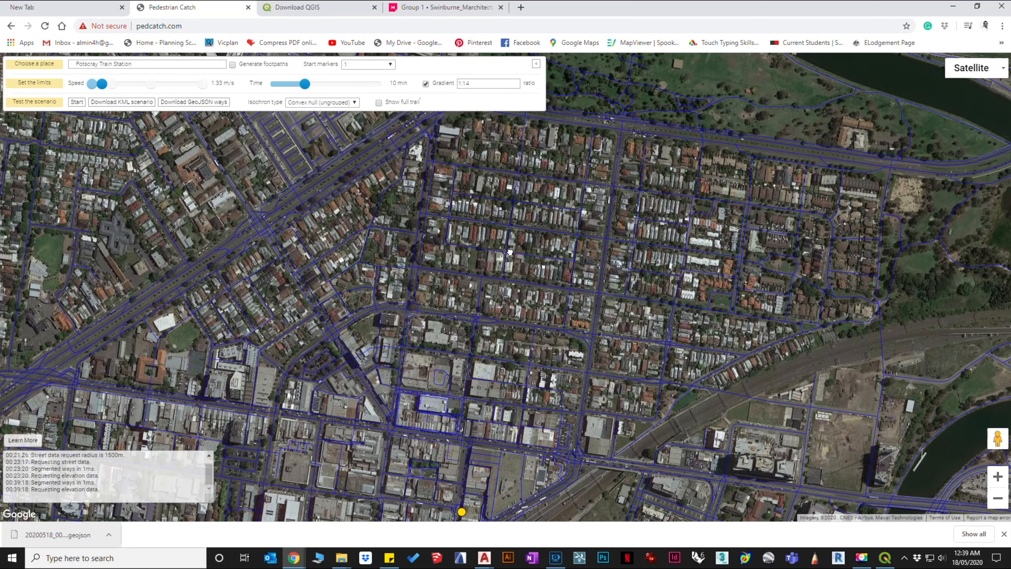
pyautogui.scroll(-2, 512, 255)
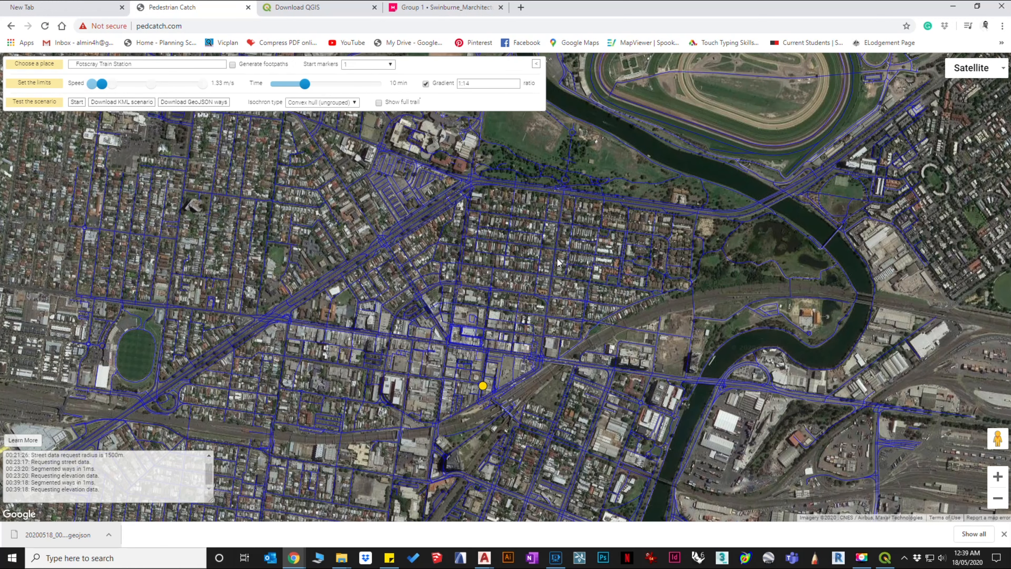
# Move the start marker from the train station to the proposed street junction in the northern residential blocks, just south of the main road
pyautogui.moveTo(483, 386)
pyautogui.mouseDown()
pyautogui.moveTo(527, 349)
pyautogui.moveTo(525, 230)
pyautogui.moveTo(512, 214)
pyautogui.mouseUp()
pyautogui.scroll(-1, 516, 219)
pyautogui.keyDown('ctrl'); pyautogui.scroll(3, 515, 218); pyautogui.keyUp('ctrl')
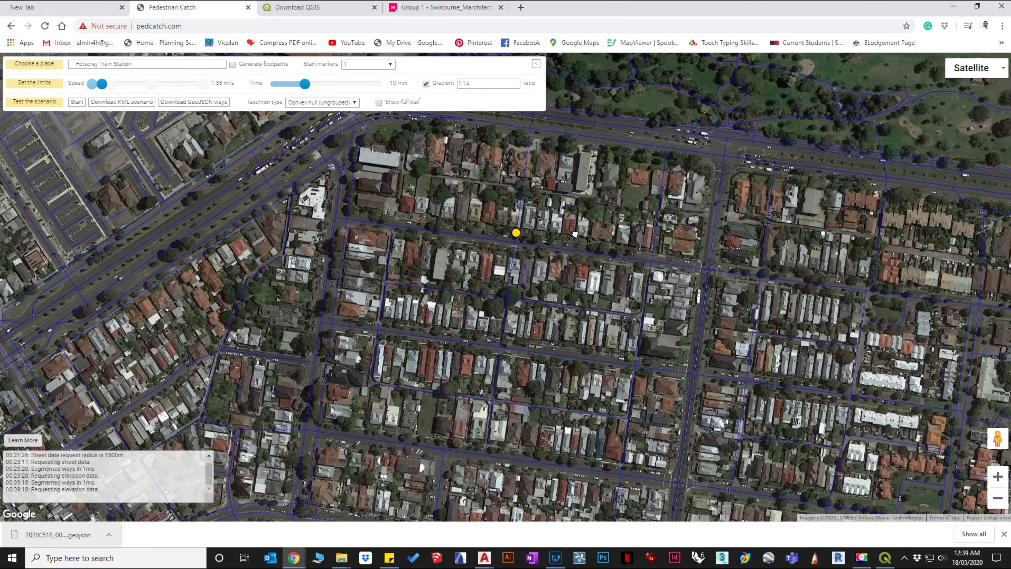
pyautogui.keyDown('ctrl'); pyautogui.scroll(-2, 591, 247); pyautogui.keyUp('ctrl')
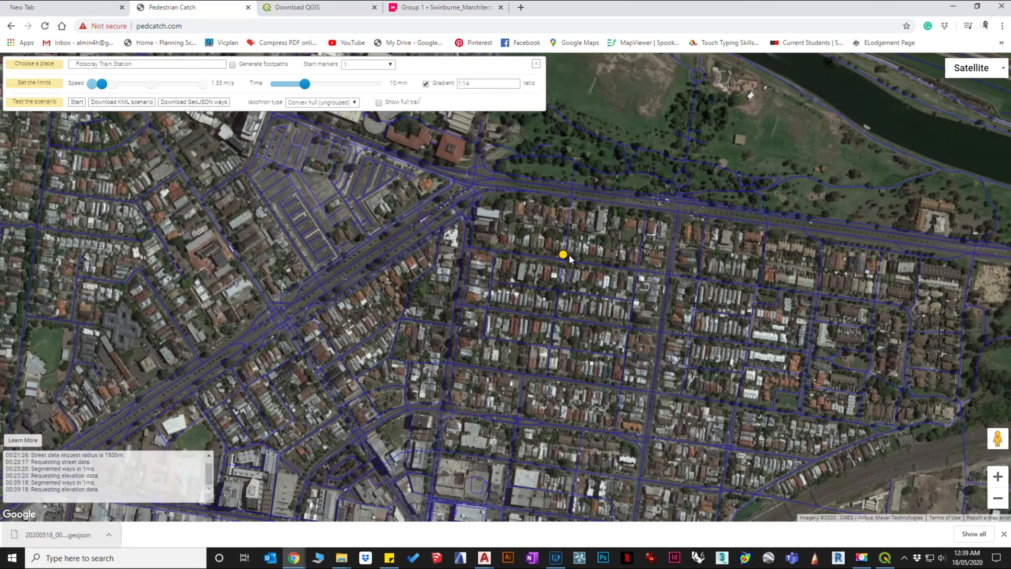
pyautogui.keyDown('ctrl'); pyautogui.scroll(2, 567, 257); pyautogui.keyUp('ctrl')
pyautogui.moveTo(565, 256); pyautogui.dragTo(557, 270)
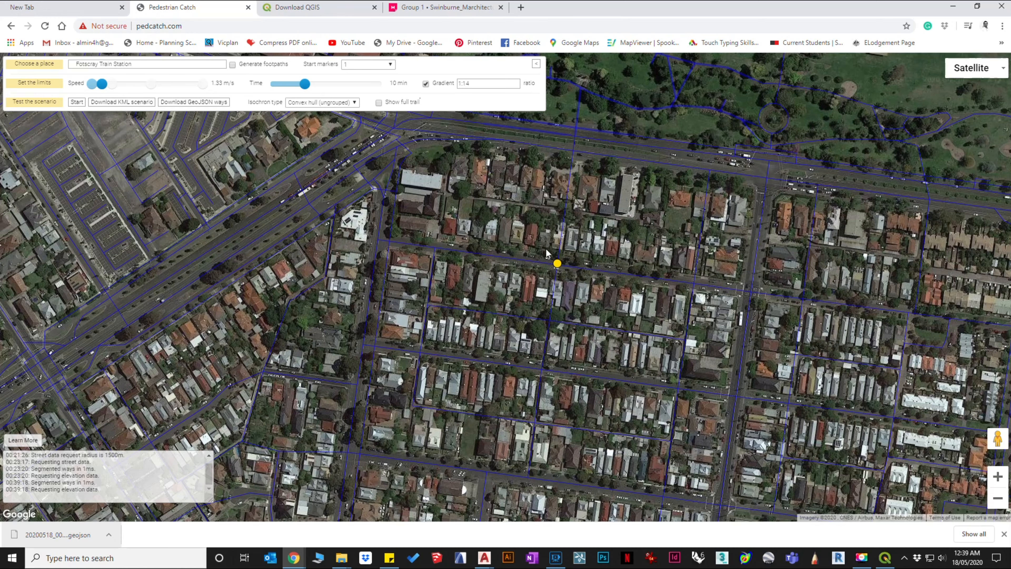
pyautogui.scroll(-1, 581, 287)
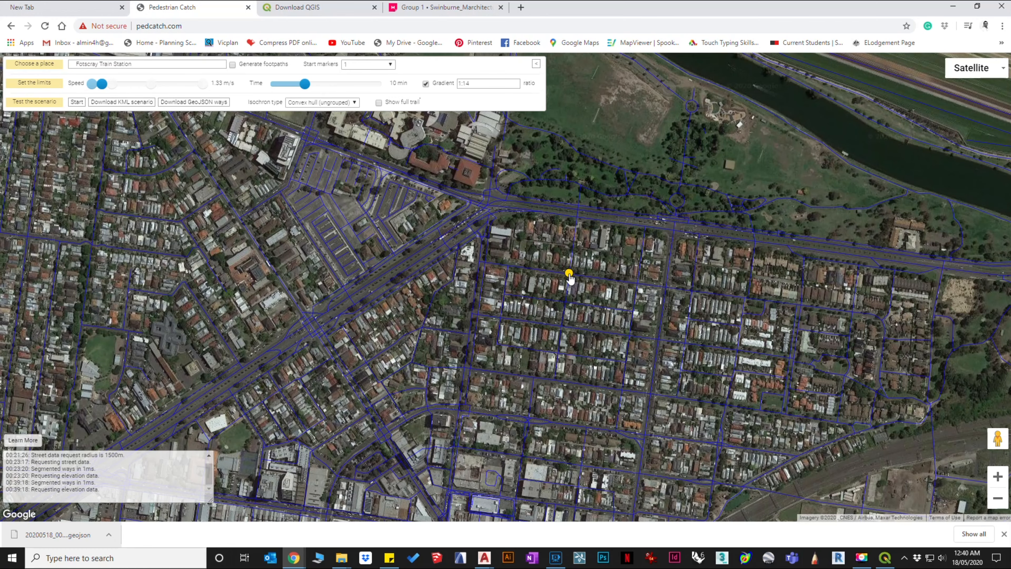
pyautogui.moveTo(570, 279); pyautogui.dragTo(599, 284)
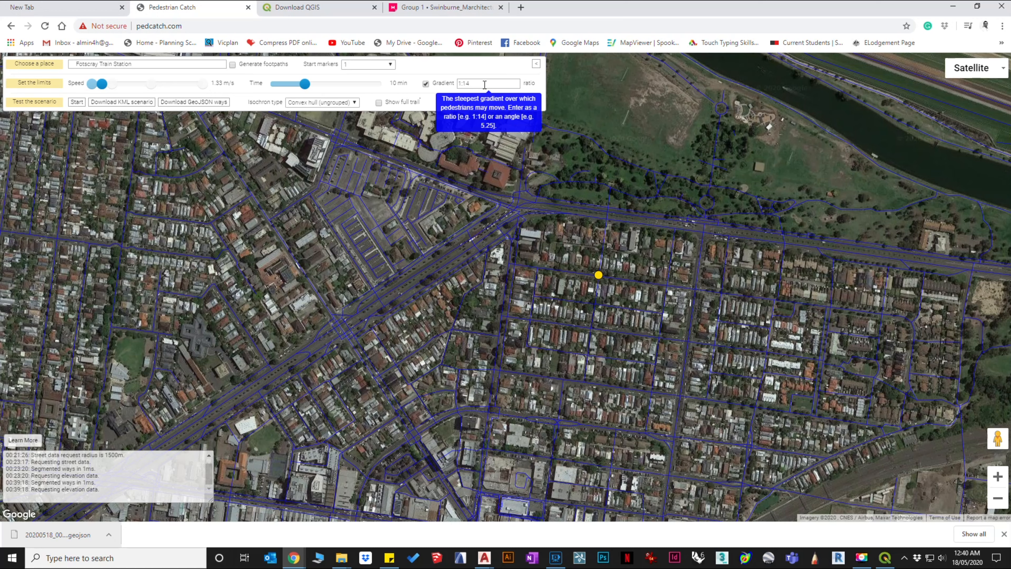
# Set the isochron type to Offset buffer (25m) and run the pedestrian scenario from the start marker
pyautogui.click(341, 102)
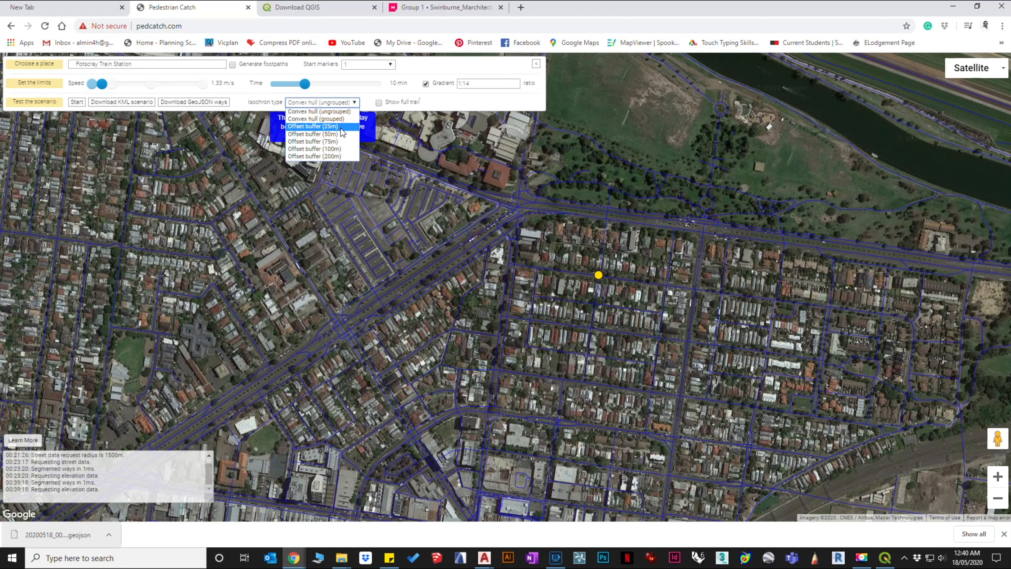
pyautogui.click(341, 127)
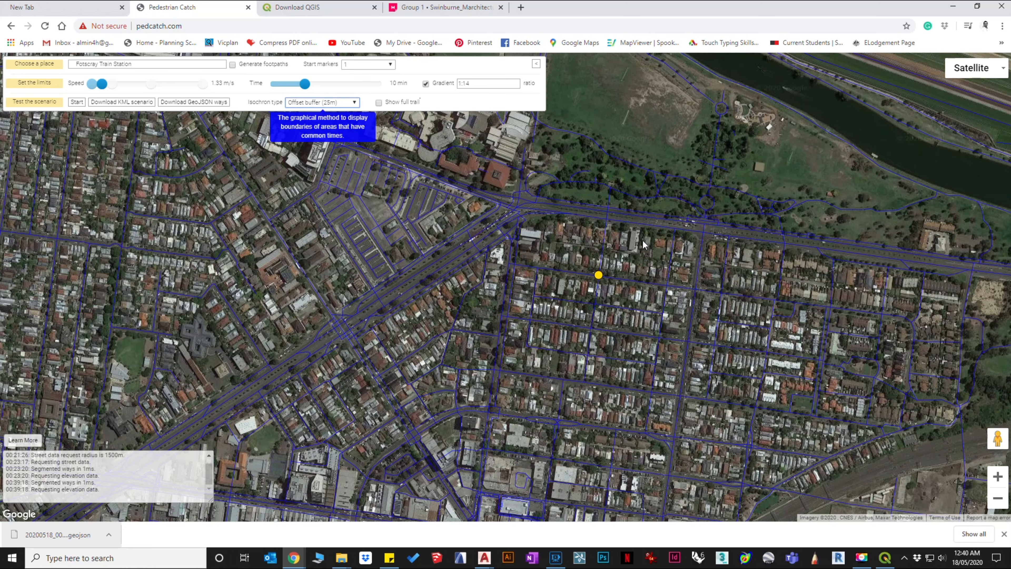
pyautogui.moveTo(646, 252); pyautogui.dragTo(616, 240)
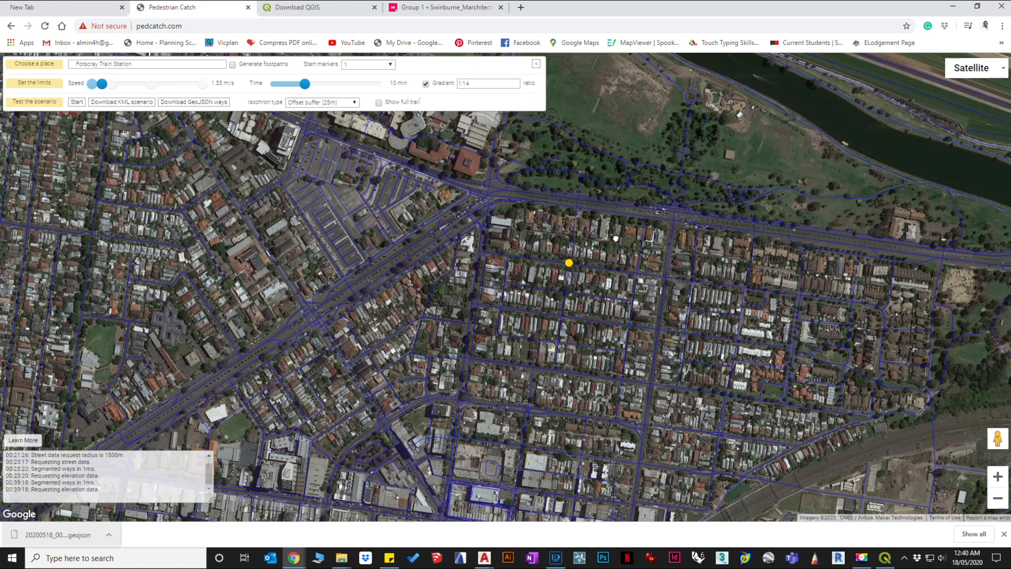
pyautogui.click(78, 105)
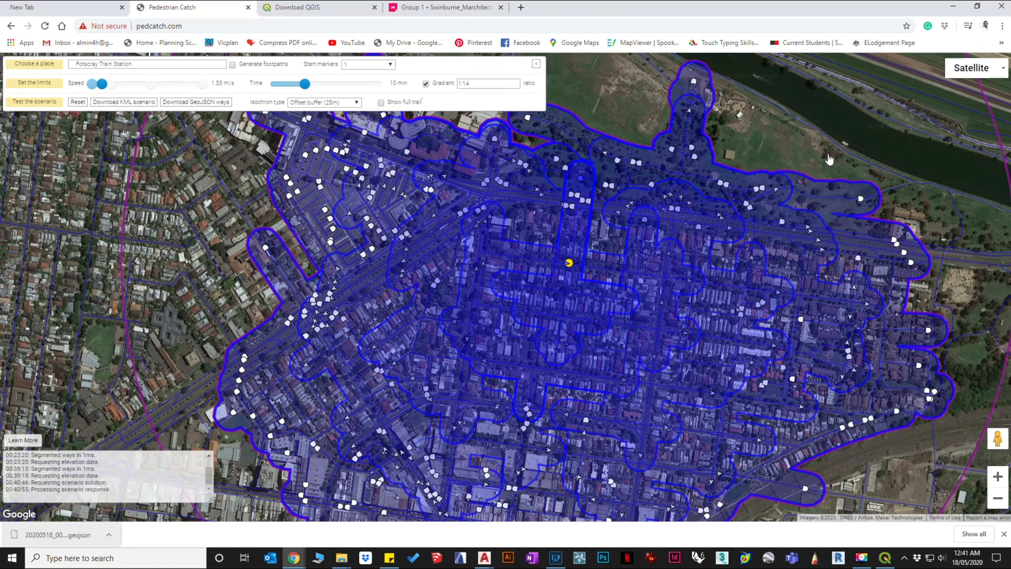
pyautogui.scroll(-1, 829, 159)
pyautogui.scroll(-1, 829, 159)
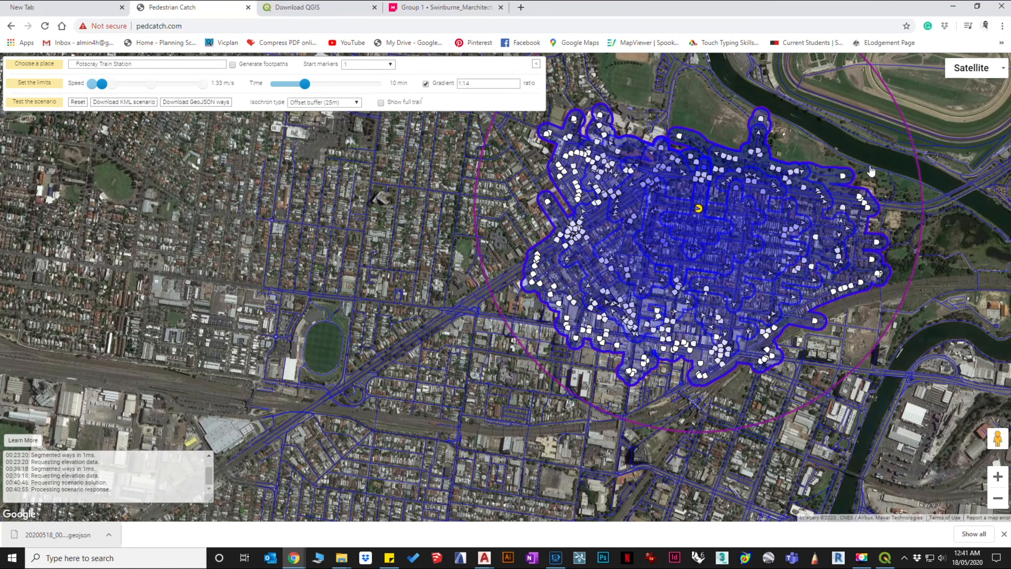
pyautogui.moveTo(870, 171); pyautogui.dragTo(788, 235)
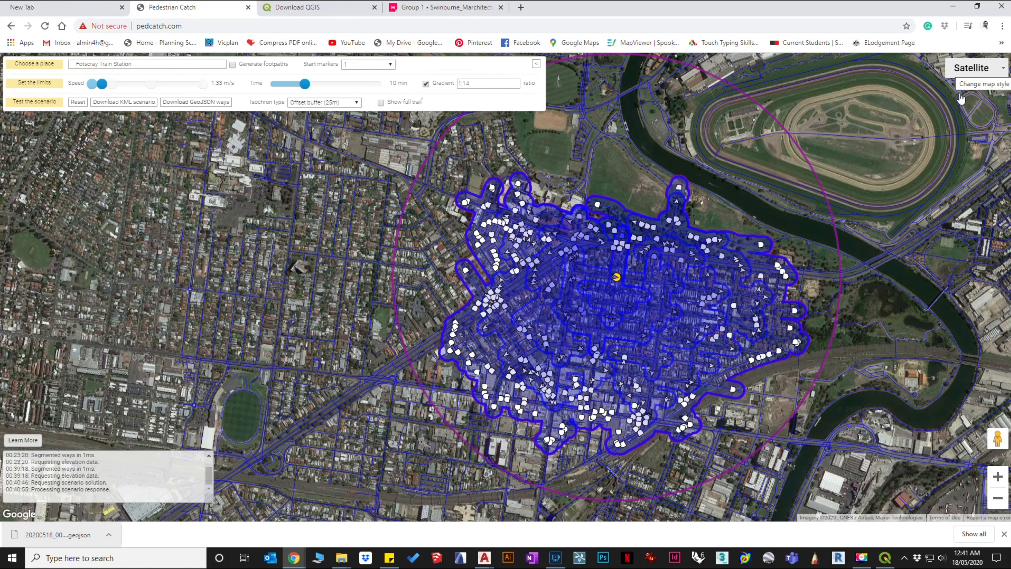
# Switch the base map from satellite imagery to the Map style and capture a screenshot of the whole catchment with its circle
pyautogui.click(980, 69)
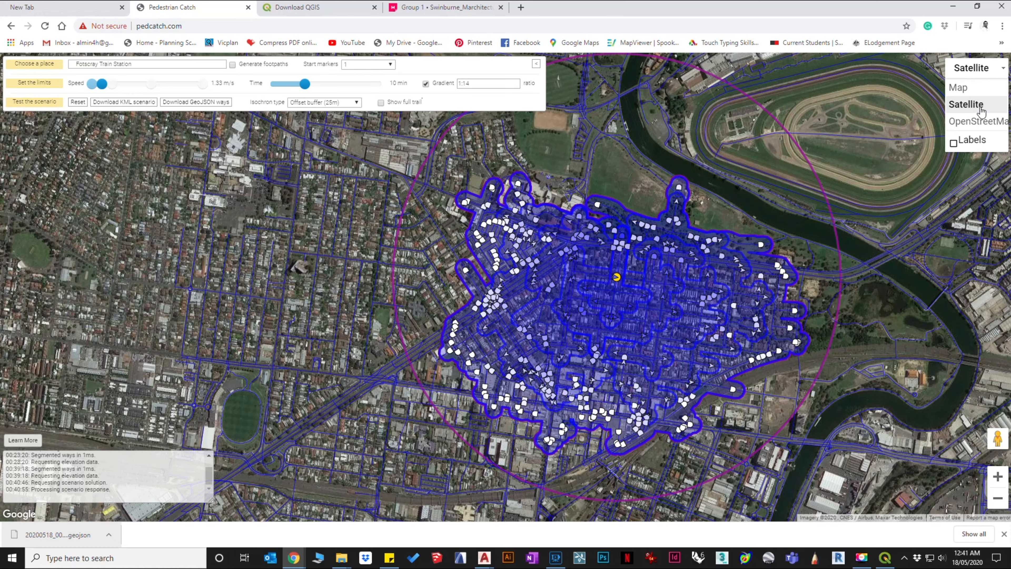
pyautogui.click(980, 91)
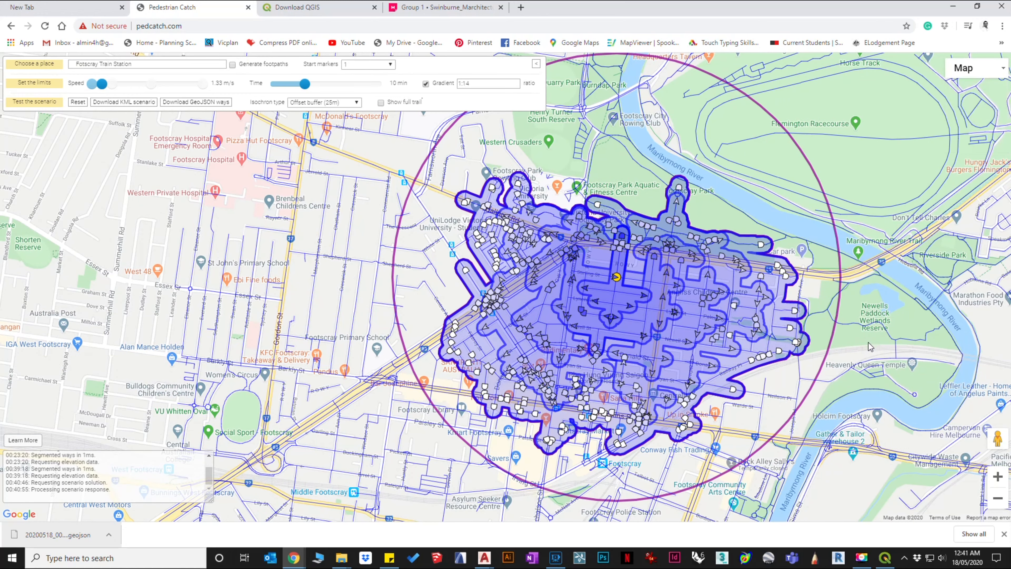
pyautogui.moveTo(794, 337); pyautogui.dragTo(791, 362)
pyautogui.moveTo(866, 366); pyautogui.dragTo(967, 356)
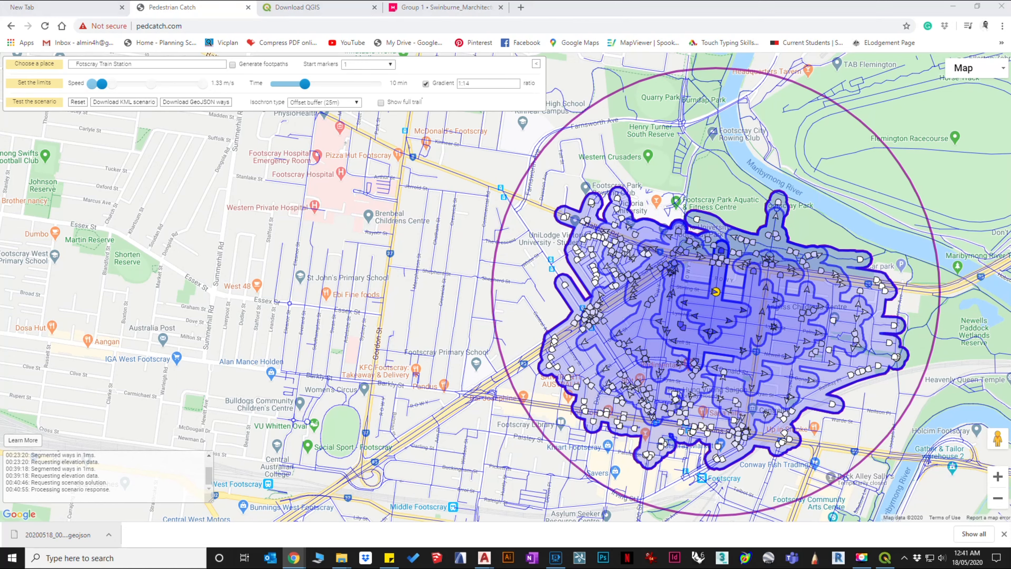
pyautogui.press('Print')
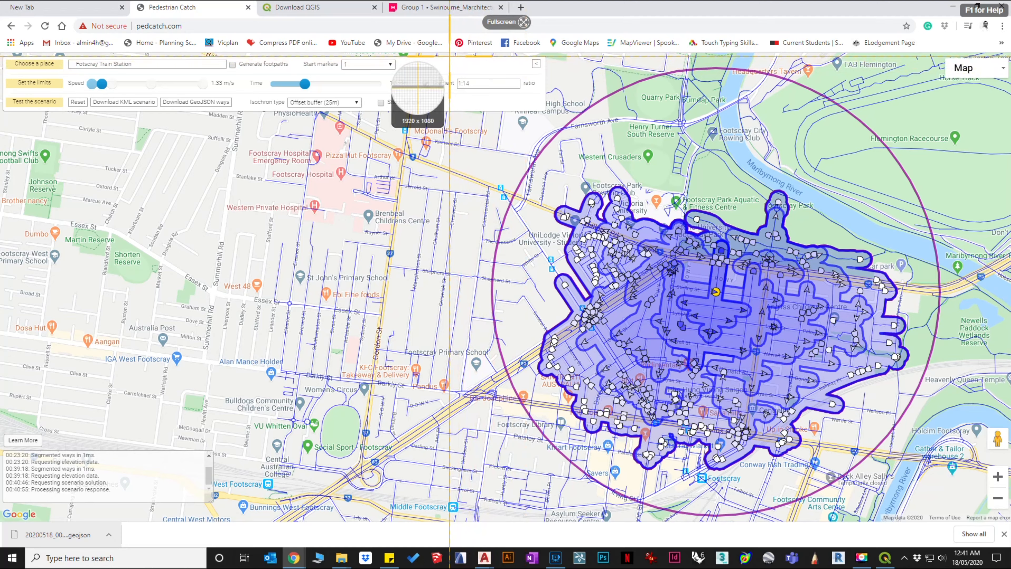
pyautogui.moveTo(449, 56); pyautogui.dragTo(994, 535)
# Switch to the Group 1 board in Mural and paste the catchment screenshot at about 2881 by 2536 px in the empty area below the leftmost drawings
pyautogui.click(440, 7)
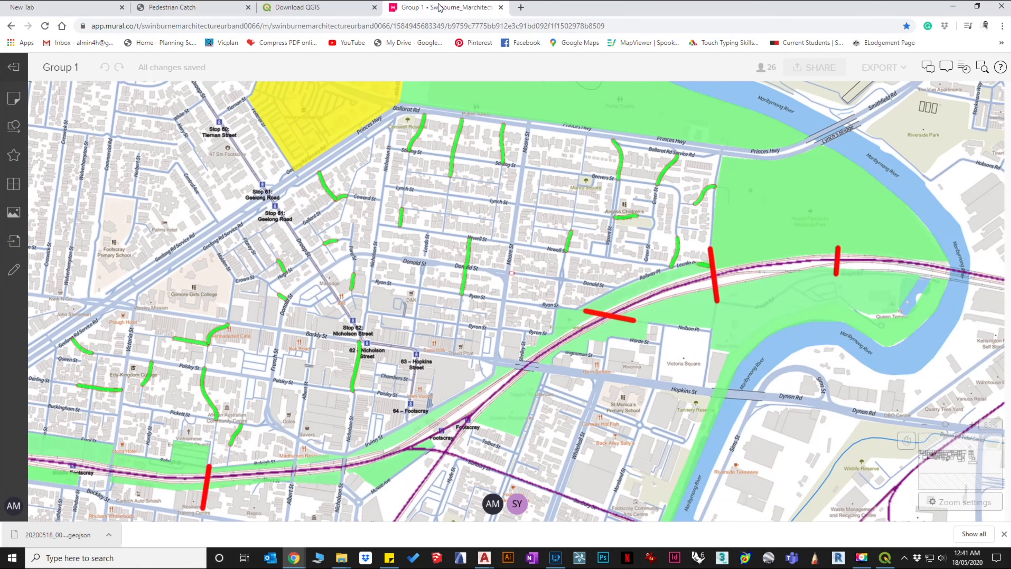
pyautogui.scroll(-10, 577, 317)
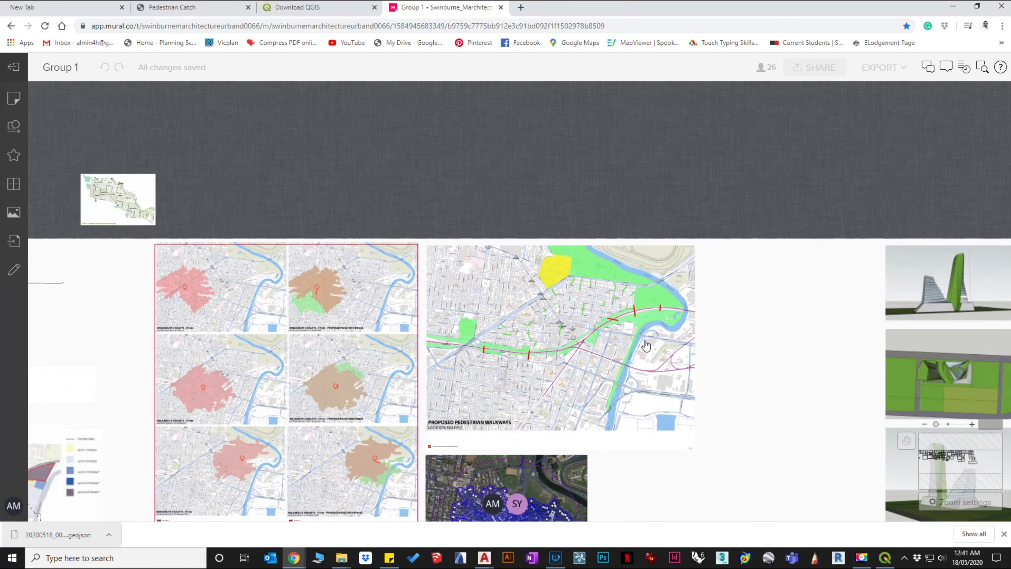
pyautogui.scroll(-5, 654, 211)
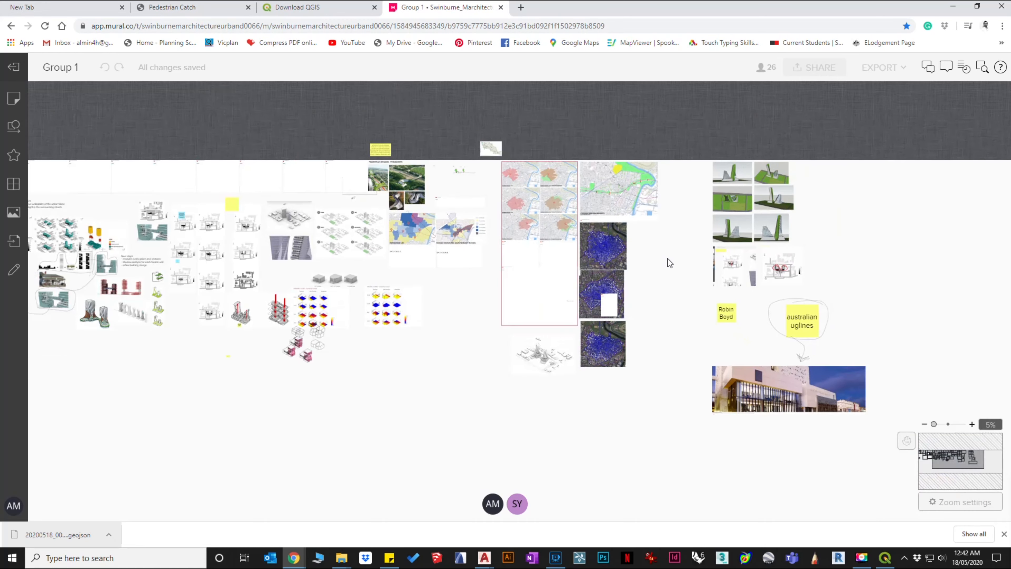
pyautogui.scroll(-3, 672, 217)
pyautogui.hscroll(-4, 672, 217)
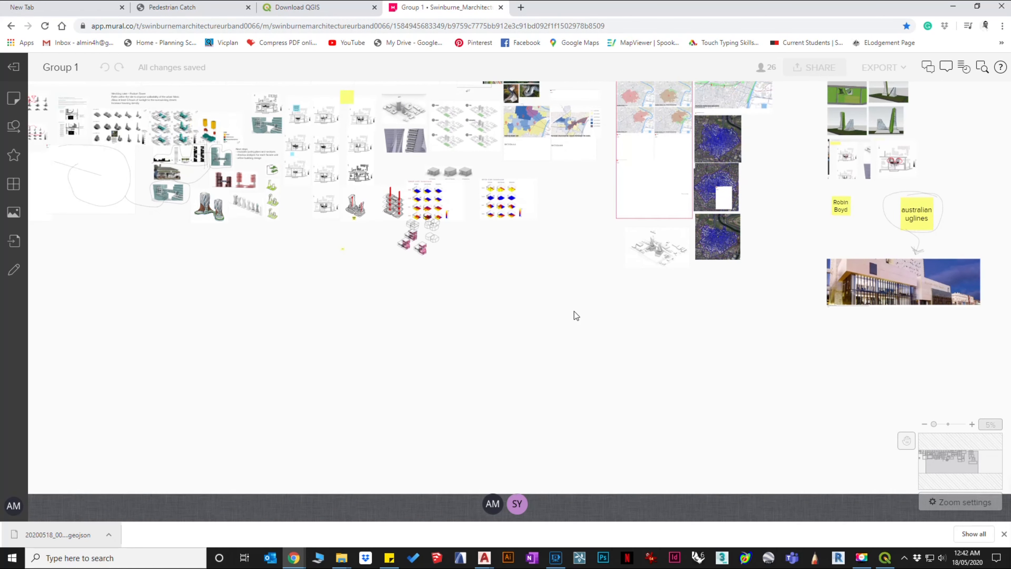
pyautogui.hscroll(-12, 576, 316)
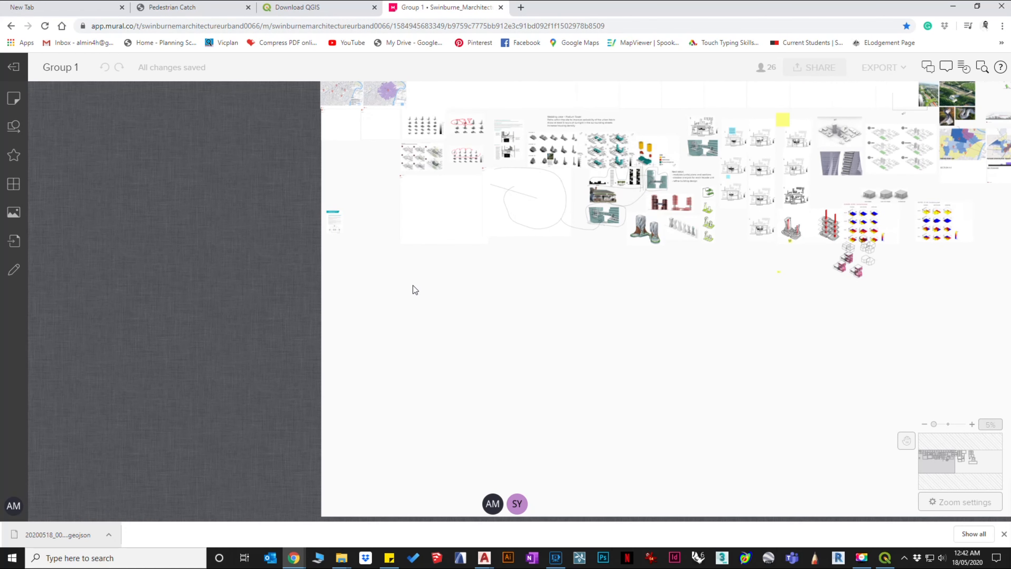
pyautogui.hotkey('ctrl', 'v')
pyautogui.moveTo(421, 298); pyautogui.dragTo(431, 334)
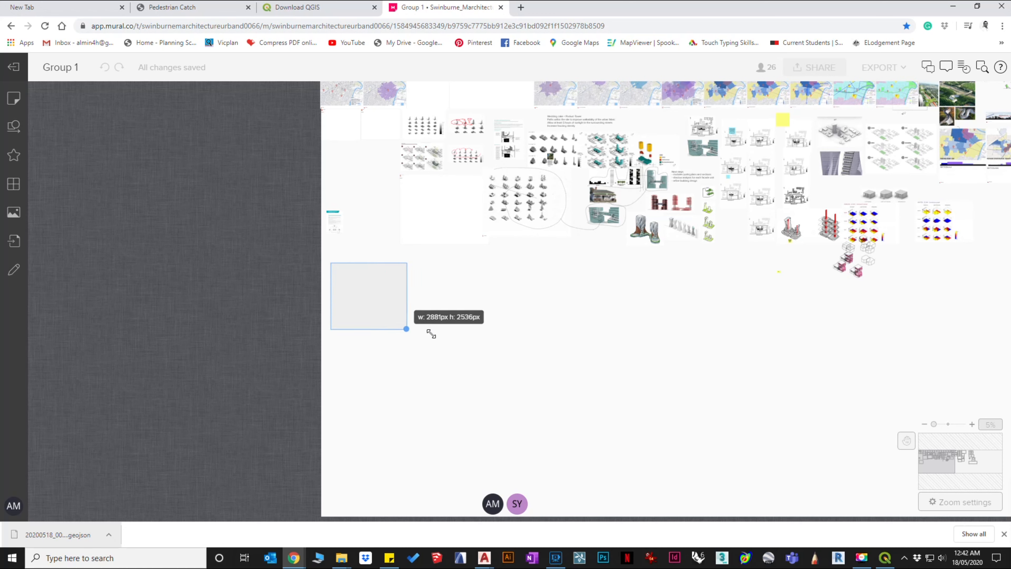
pyautogui.click(457, 343)
# Check the download option for the pasted catchment image
pyautogui.rightClick(379, 313)
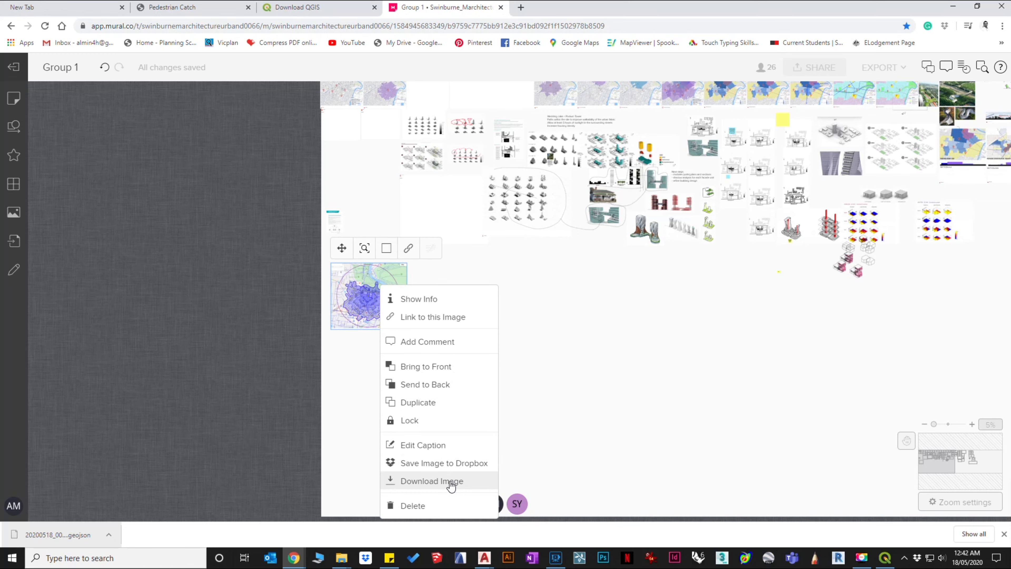
pyautogui.click(633, 390)
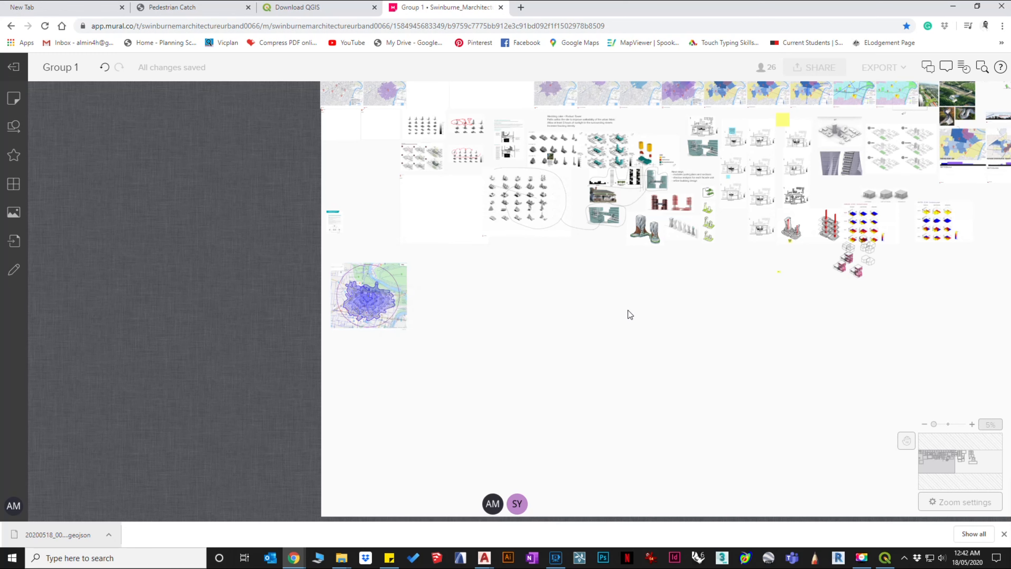
# Examine the 10-minute walk analysis maps on the board, including those for Vic Uni and the proposed Footscray Hospital
pyautogui.moveTo(629, 310); pyautogui.dragTo(529, 429)
pyautogui.scroll(5, 445, 208)
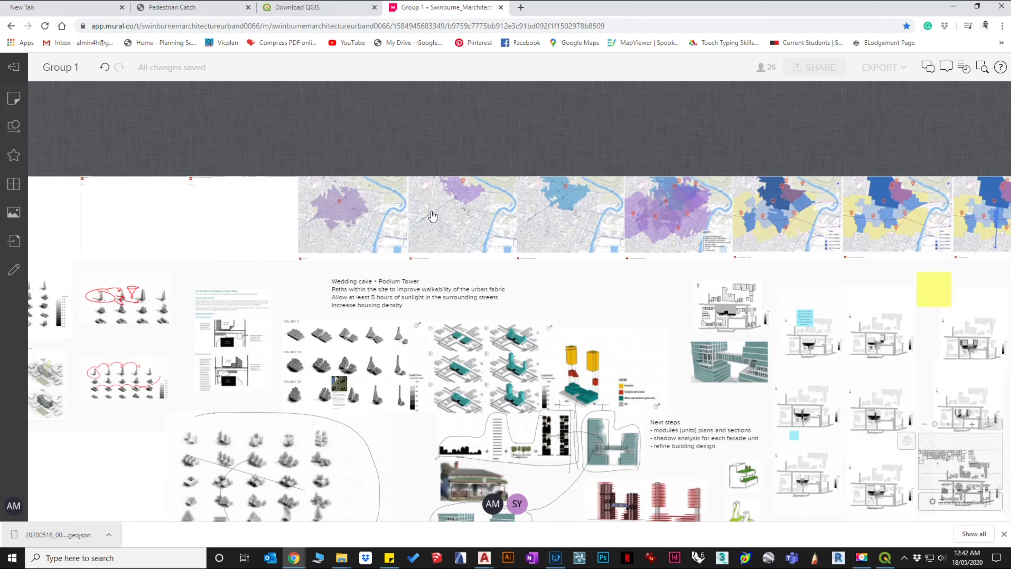
pyautogui.scroll(5, 603, 204)
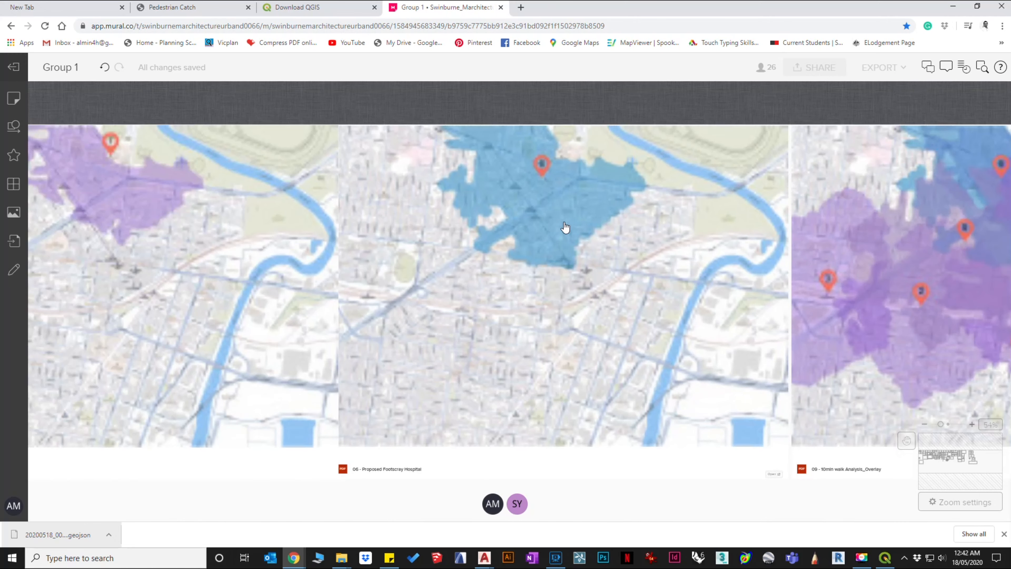
pyautogui.moveTo(593, 261); pyautogui.dragTo(583, 276)
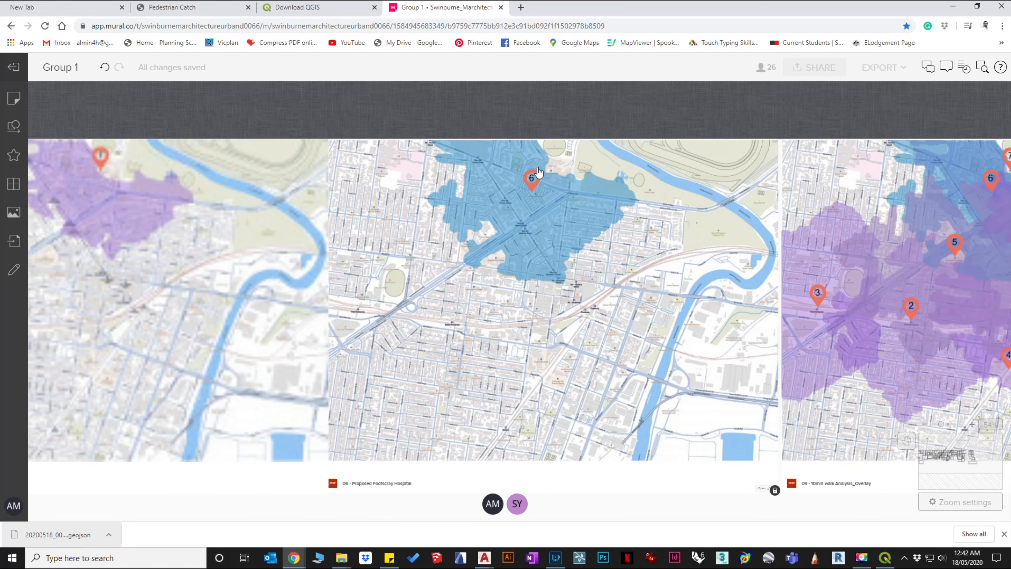
pyautogui.moveTo(358, 305); pyautogui.dragTo(729, 304)
pyautogui.moveTo(201, 309); pyautogui.dragTo(762, 284)
pyautogui.scroll(-10, 655, 281)
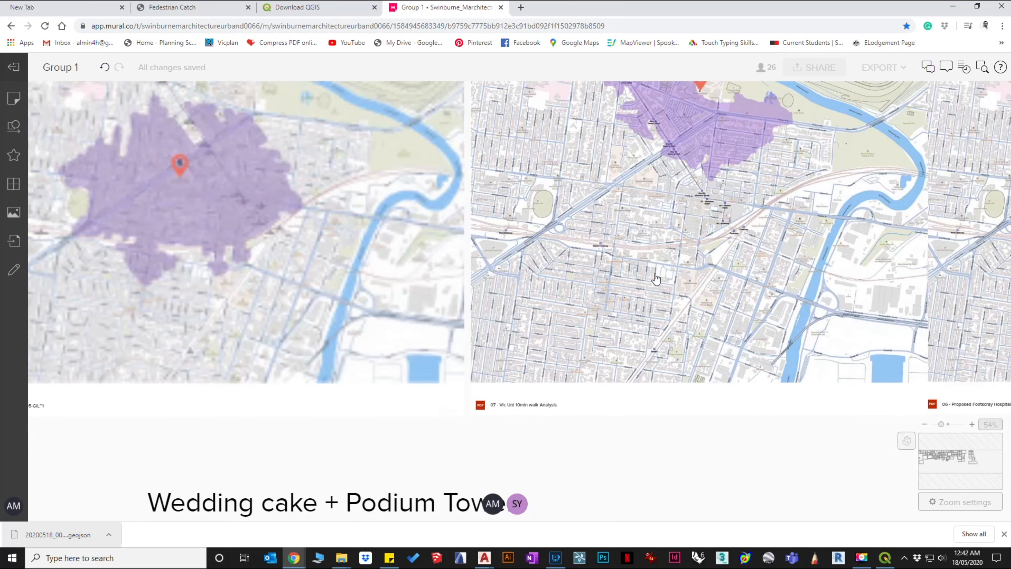
pyautogui.moveTo(739, 319); pyautogui.dragTo(423, 145)
pyautogui.scroll(-4, 501, 203)
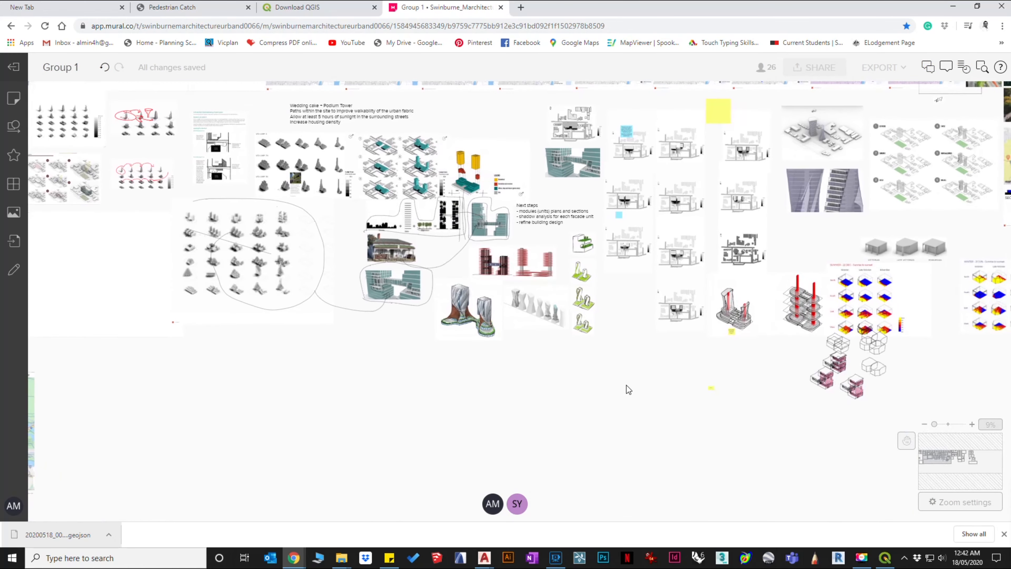
pyautogui.moveTo(637, 419); pyautogui.dragTo(544, 373)
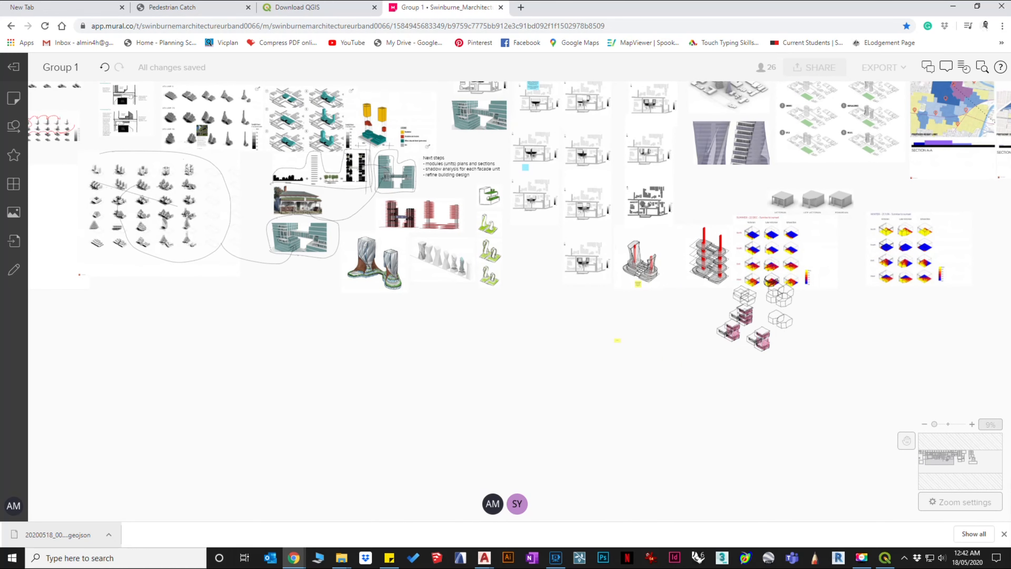